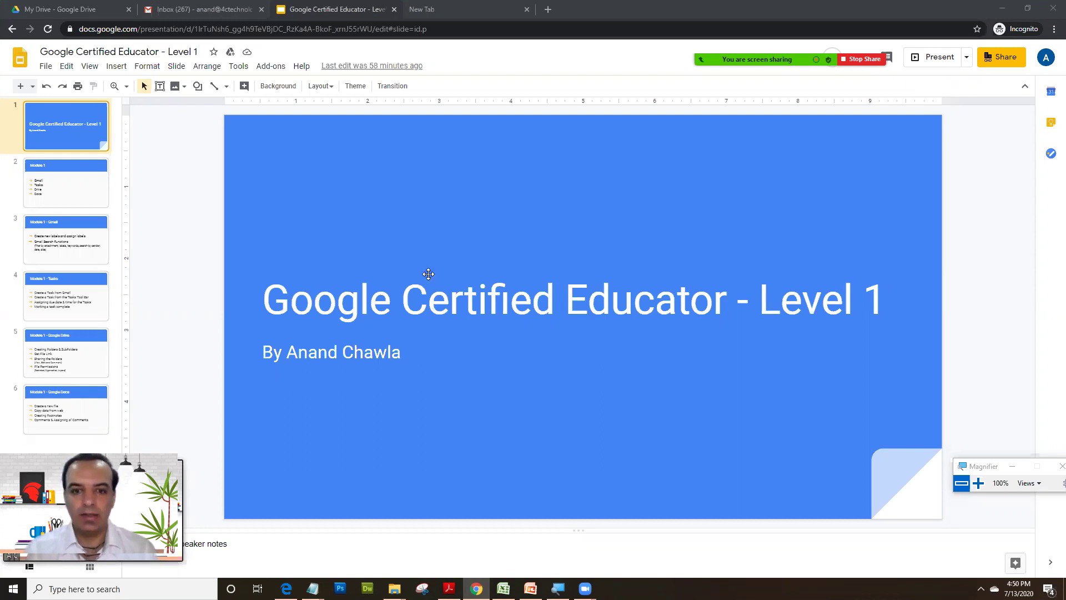
- Display slide 3, 'Module 1 - Gmail', covering labels and Gmail search functions
click(86, 195)
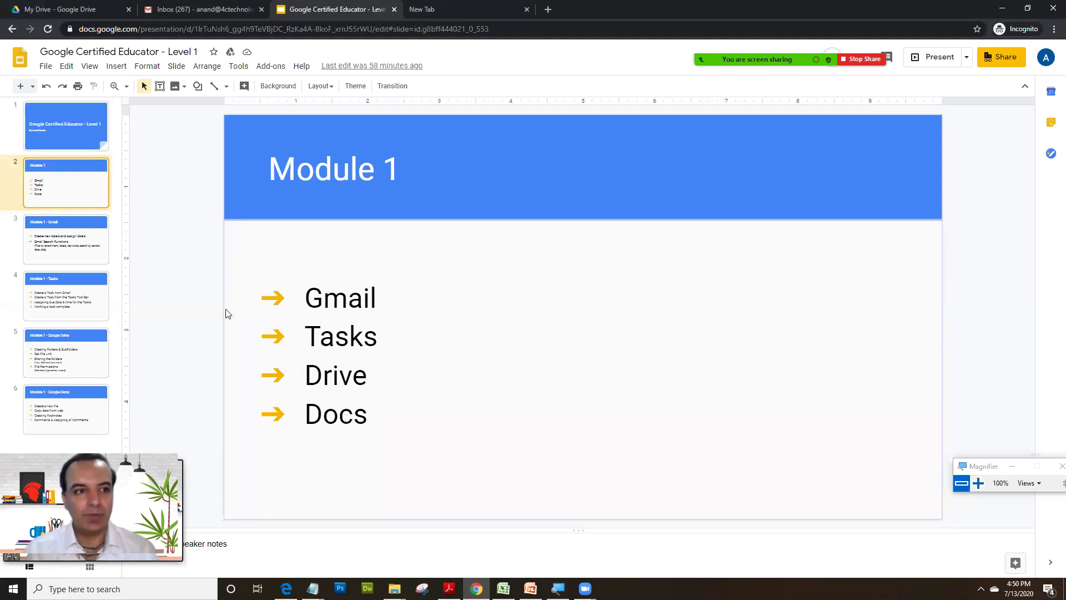
click(87, 257)
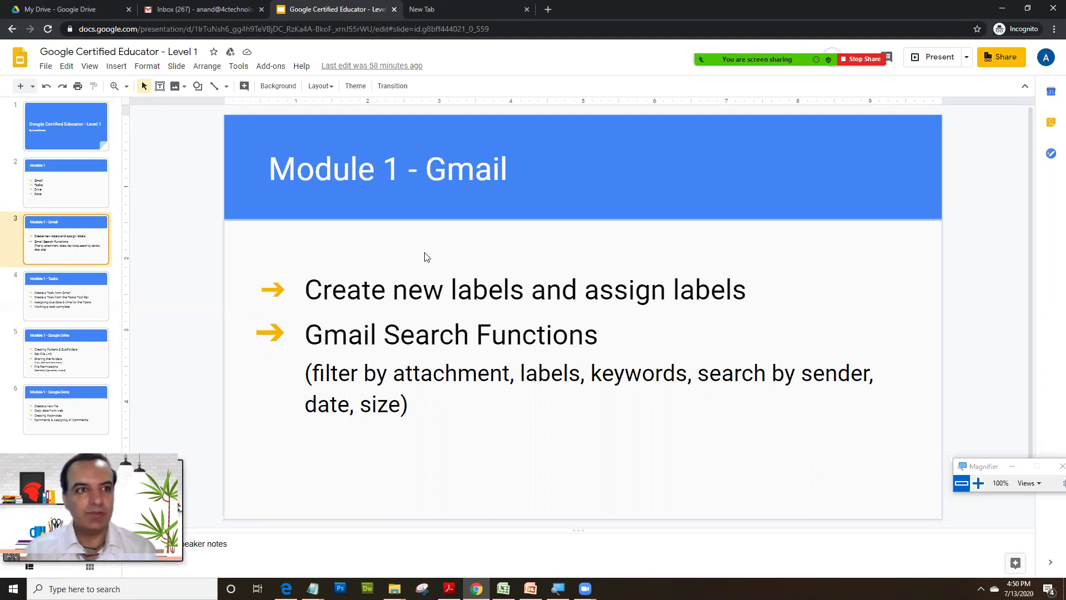
- Switch to the Gmail inbox, expand the extra folders under More, and refresh the list
click(205, 11)
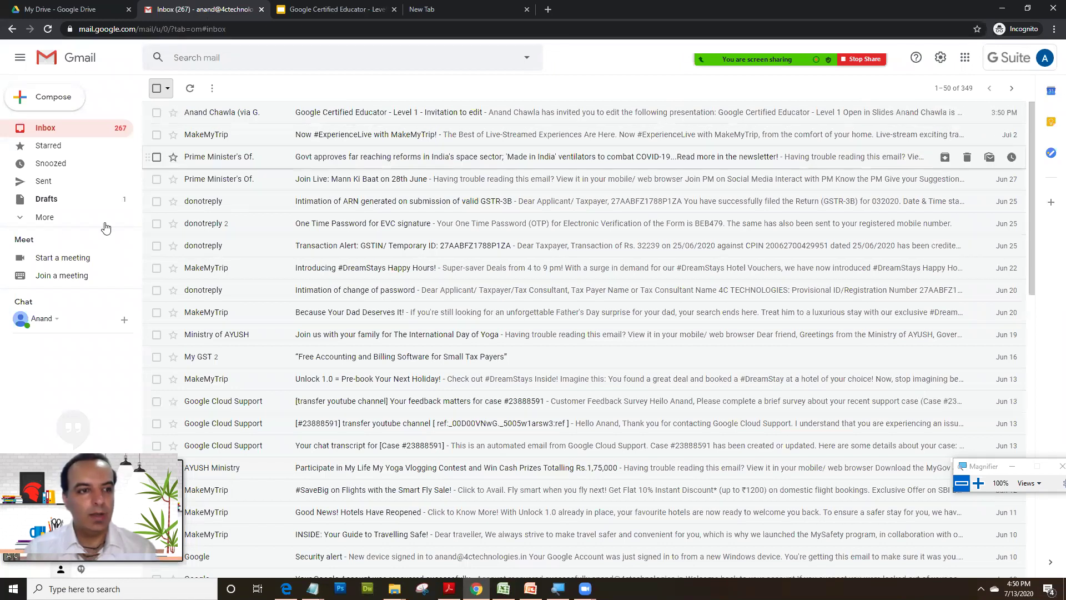
click(33, 219)
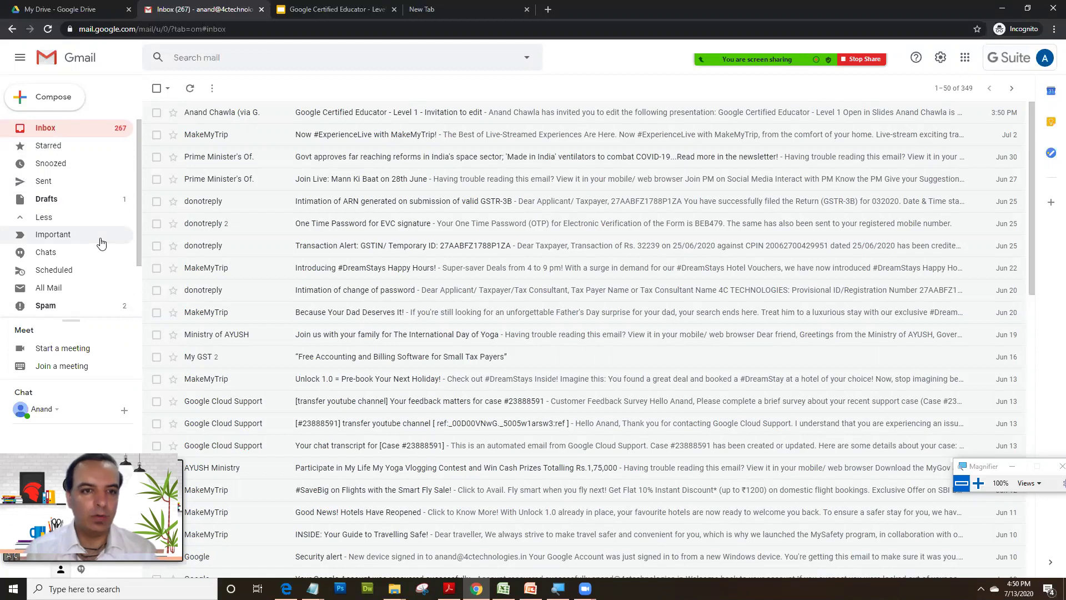
click(190, 87)
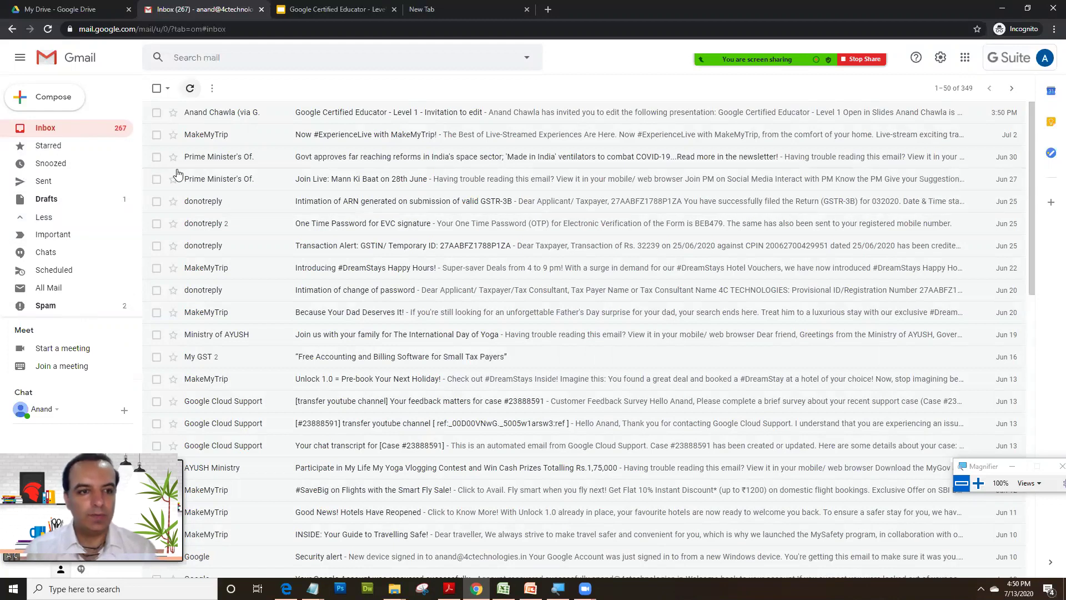
- Select the four MakeMyTrip emails: DreamStays Happy Hours, Dad Deserves It, Unlock 1.0, #SaveBig on Flights
click(156, 268)
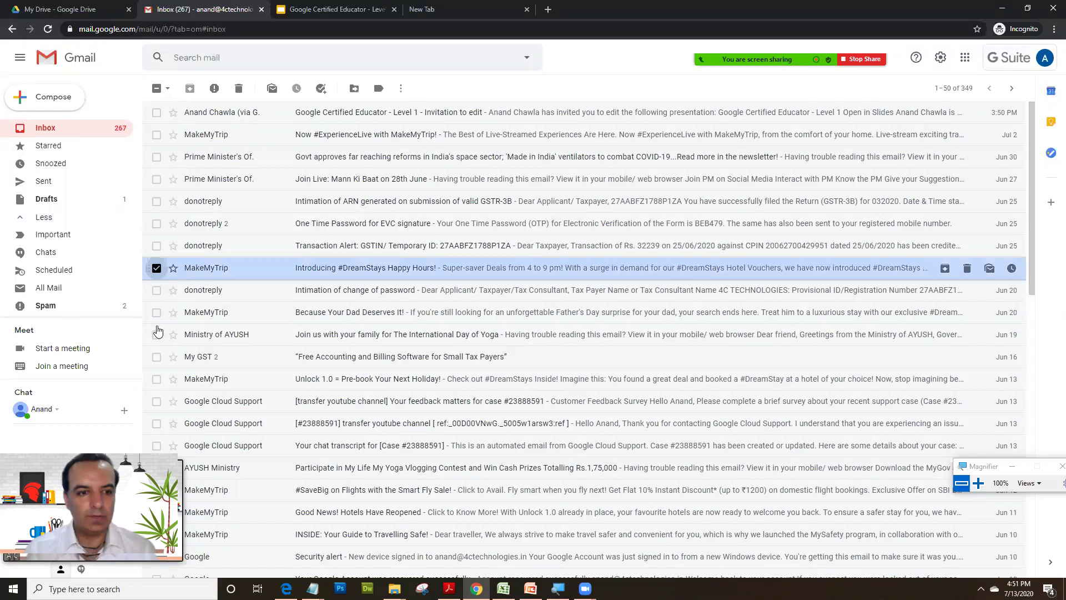
click(156, 312)
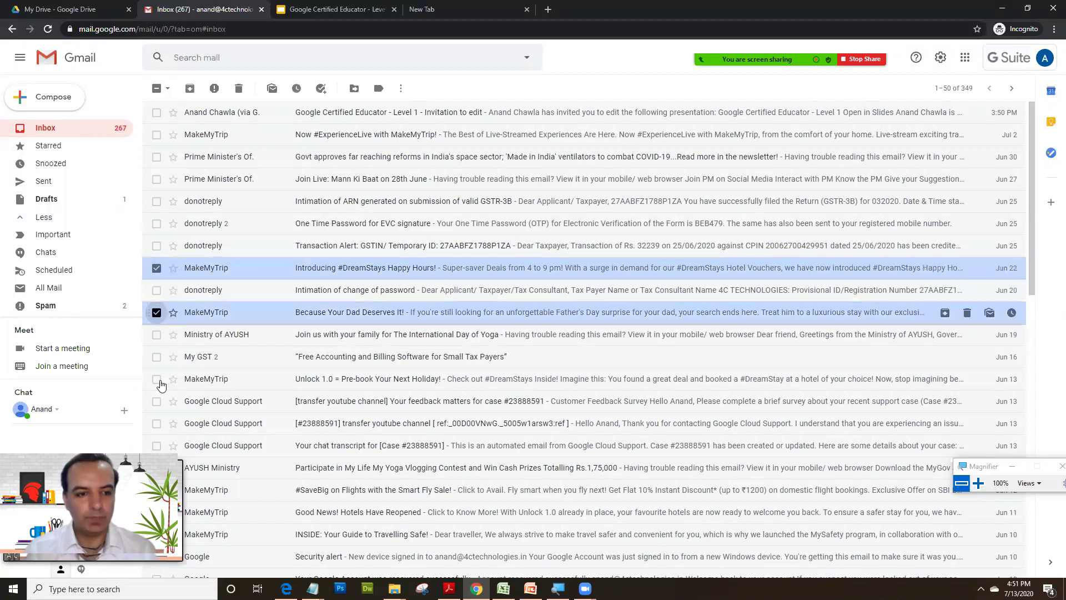
click(157, 379)
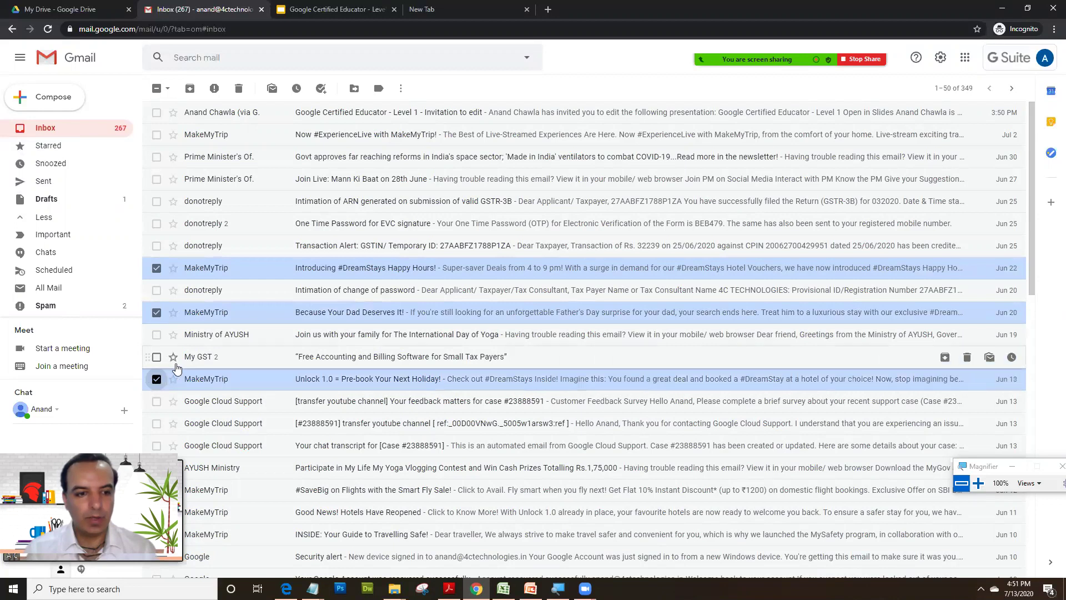
scroll(151, 373, down, 1)
scroll(150, 373, down, 1)
click(156, 379)
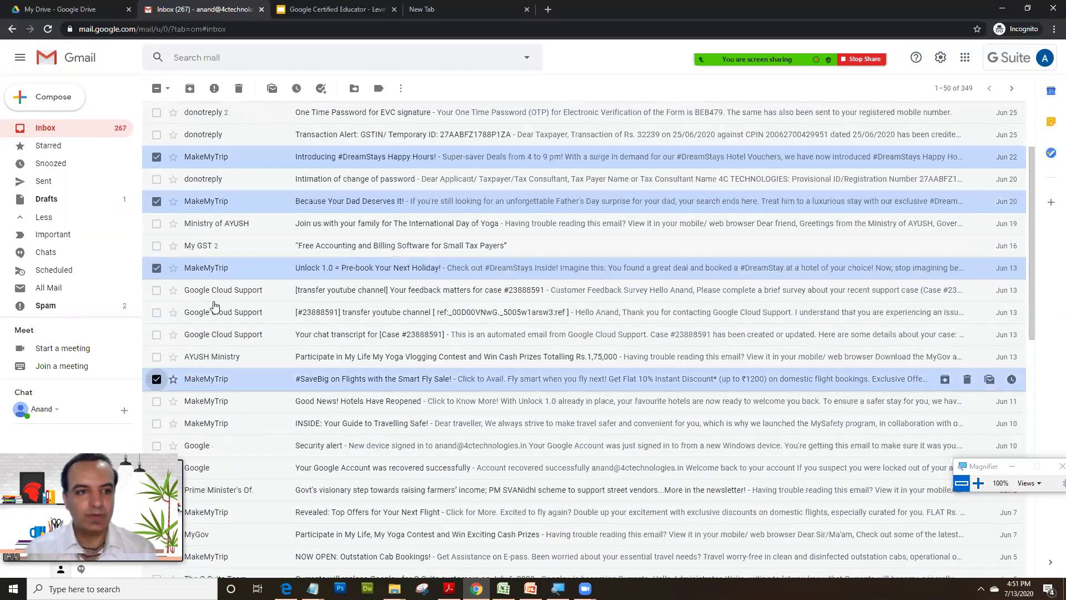
scroll(222, 300, up, 2)
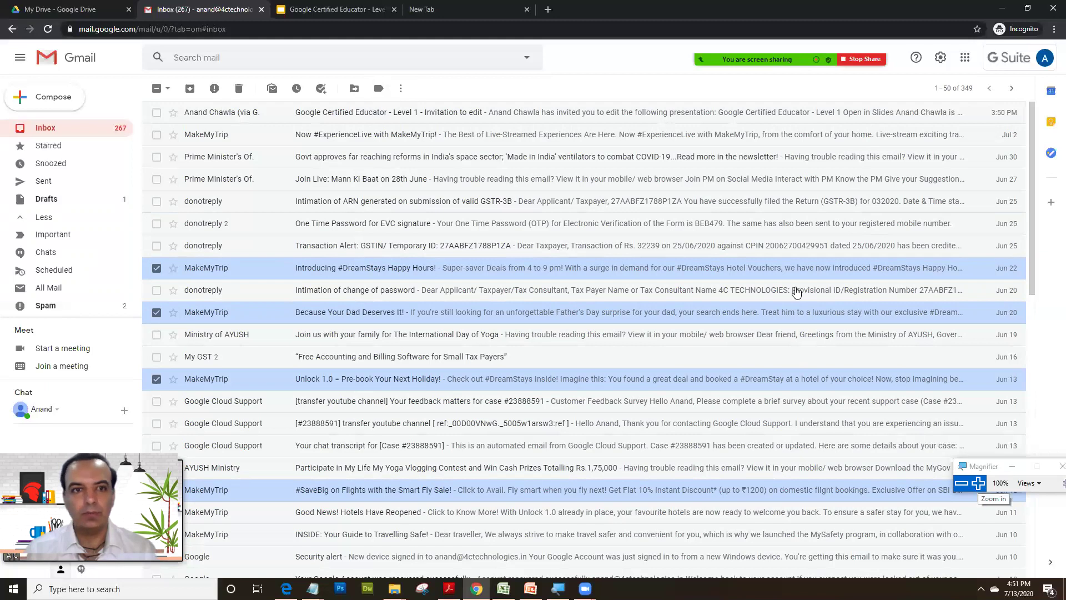
- Start a new label named 'MakemyTrip' for the selected emails, leaving it unnested
click(978, 483)
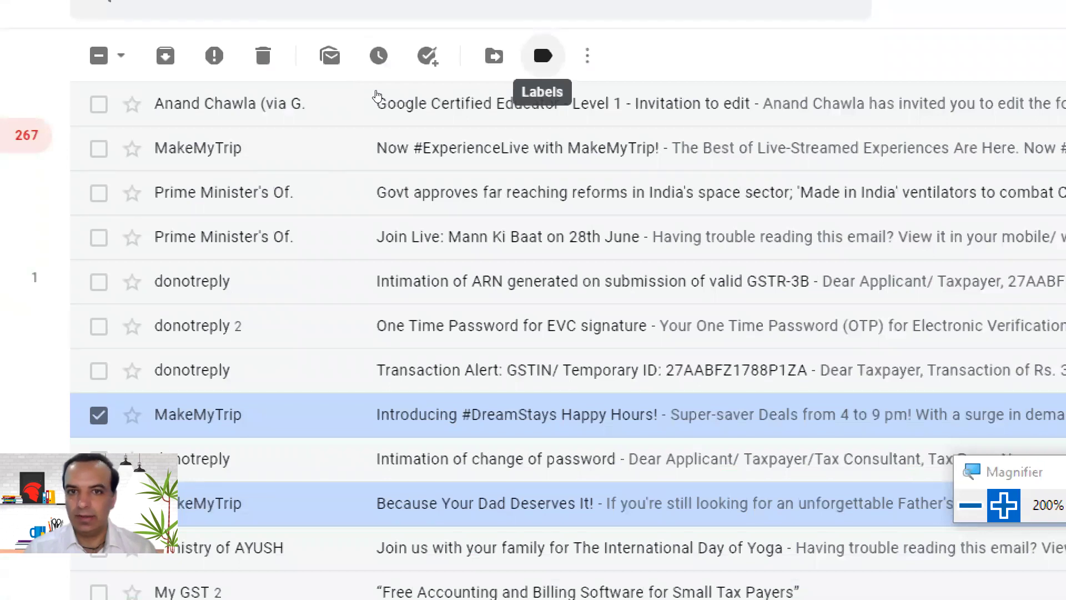
click(543, 56)
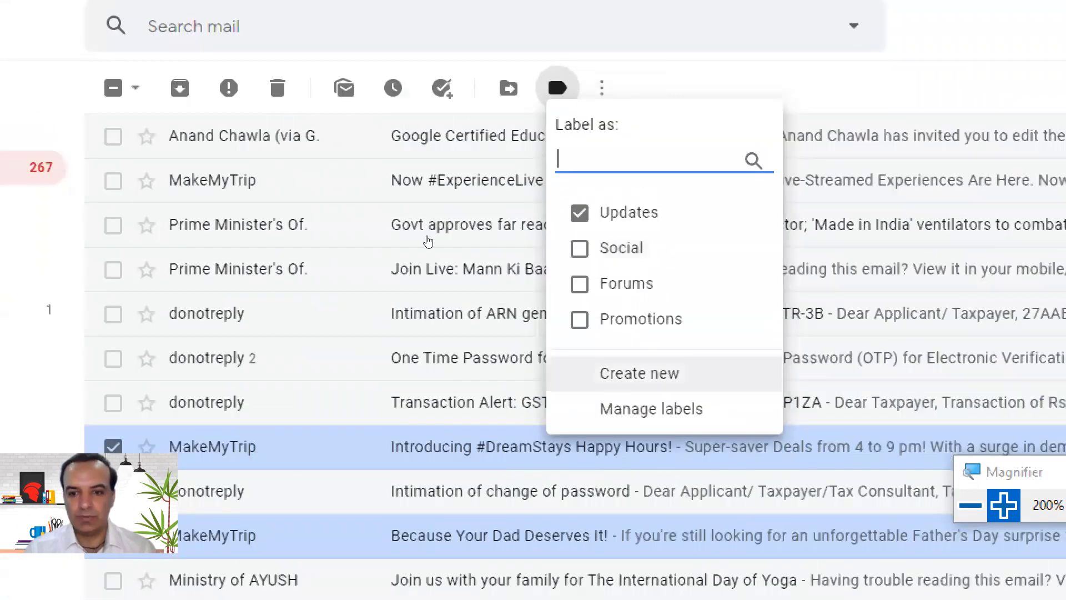
click(425, 239)
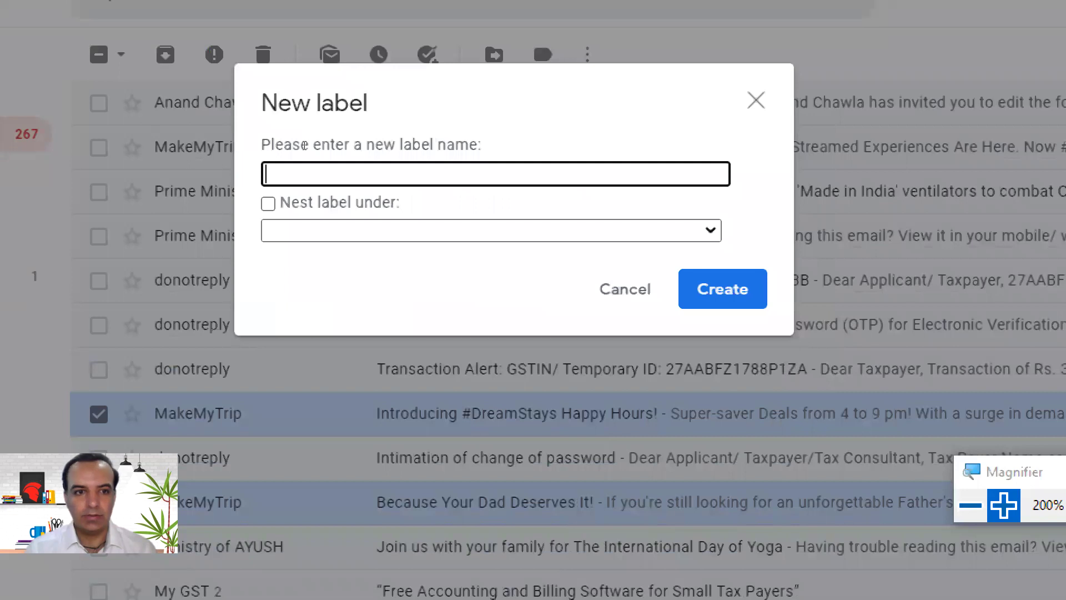
text(Makem)
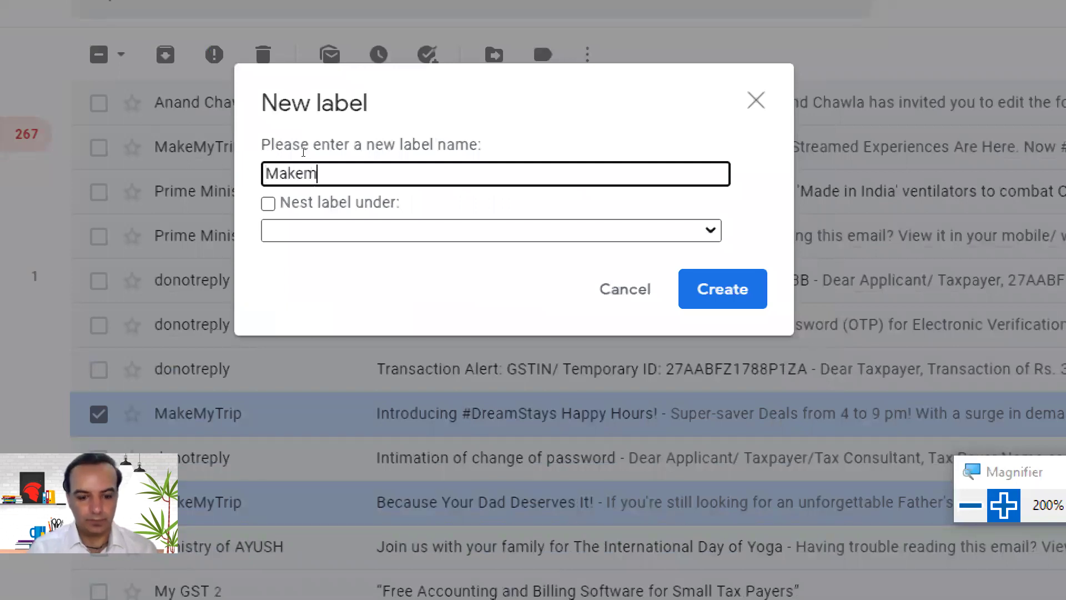
text(yTrol)
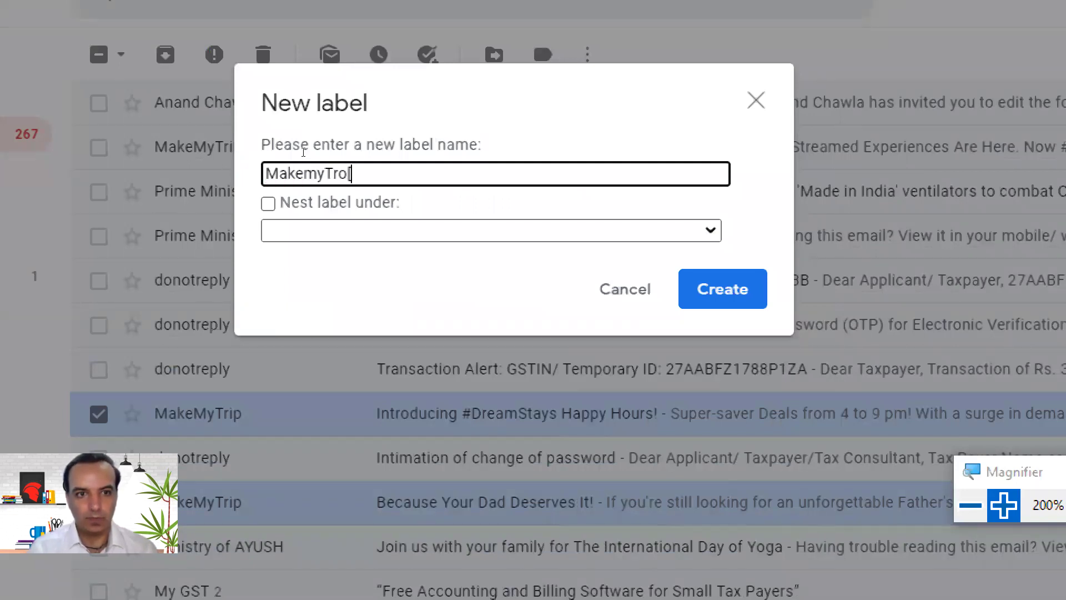
text(ip)
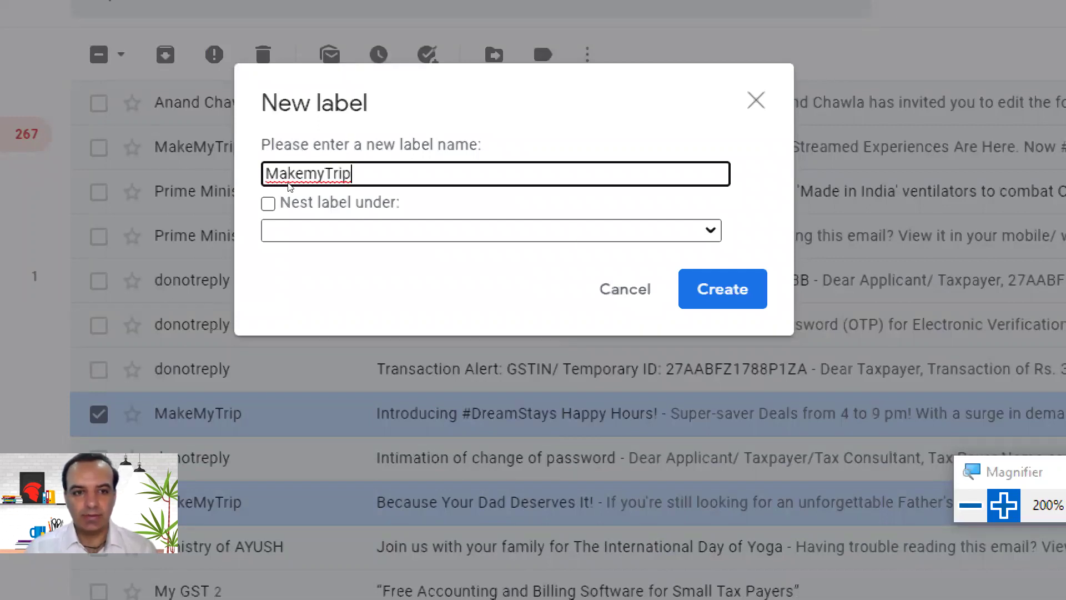
click(272, 230)
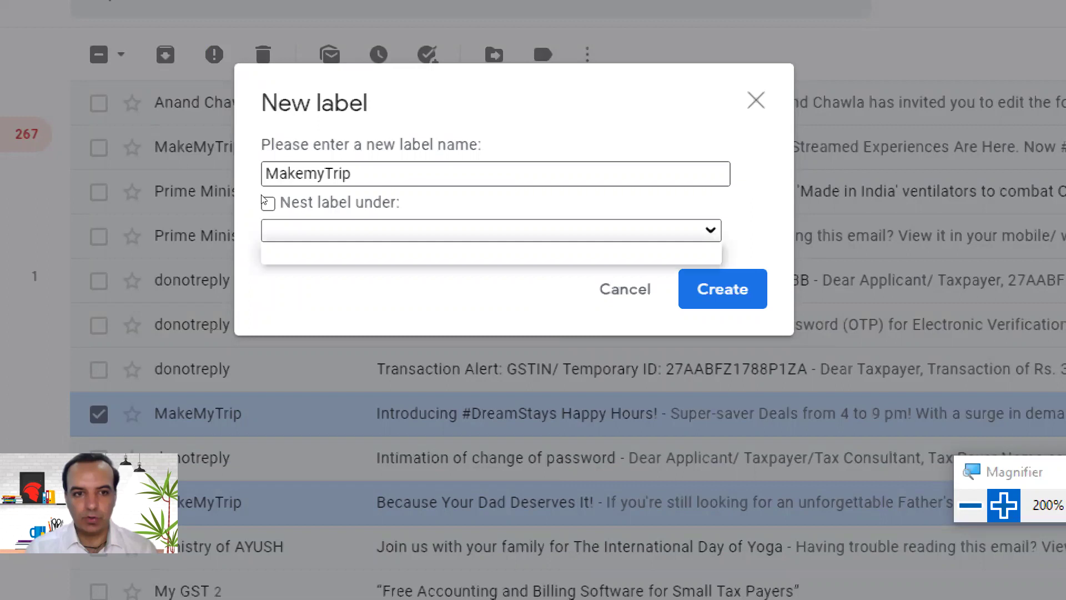
click(272, 205)
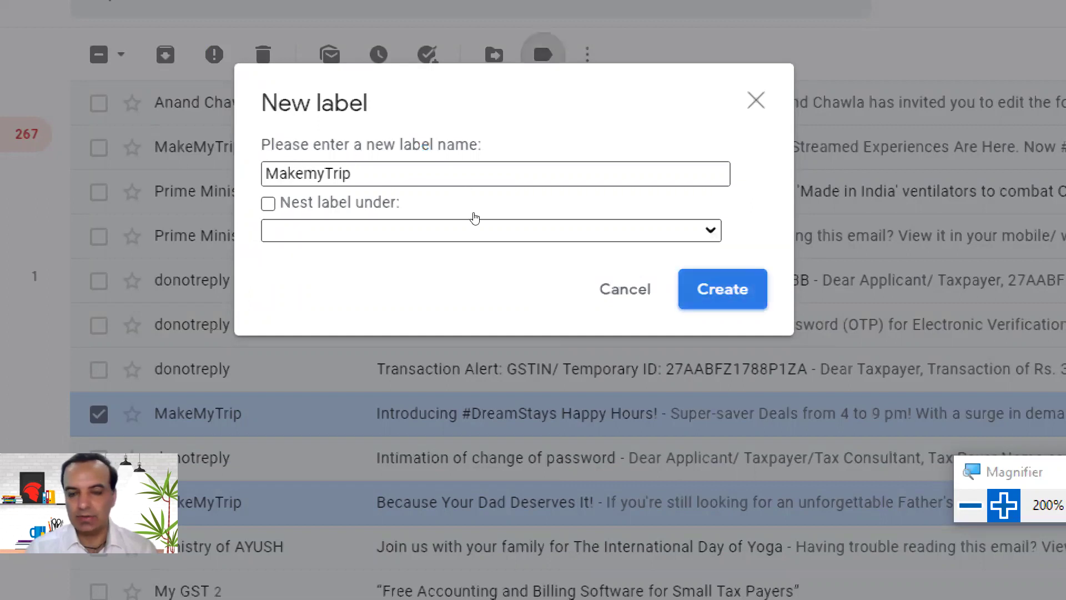
- Confirm creating the MakemyTrip label and restore normal screen zoom
key(Return)
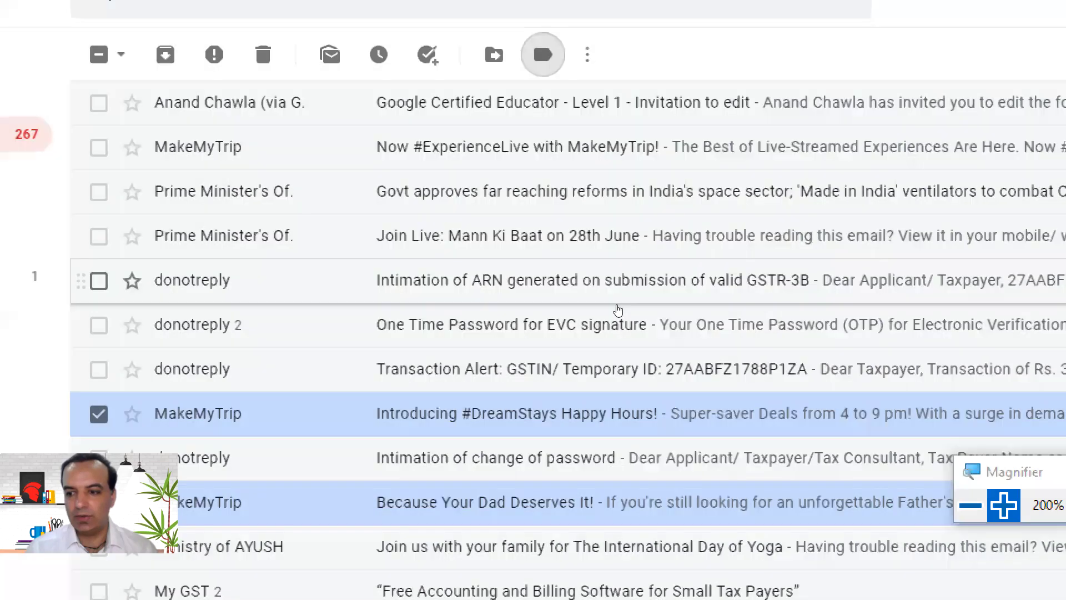
key(super+minus)
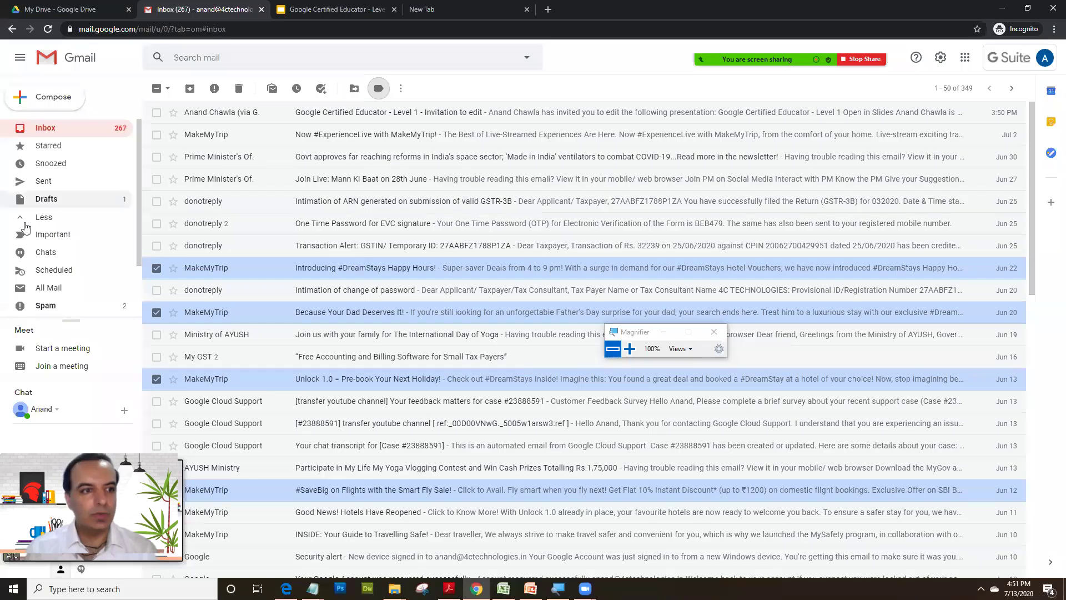
scroll(100, 249, down, 2)
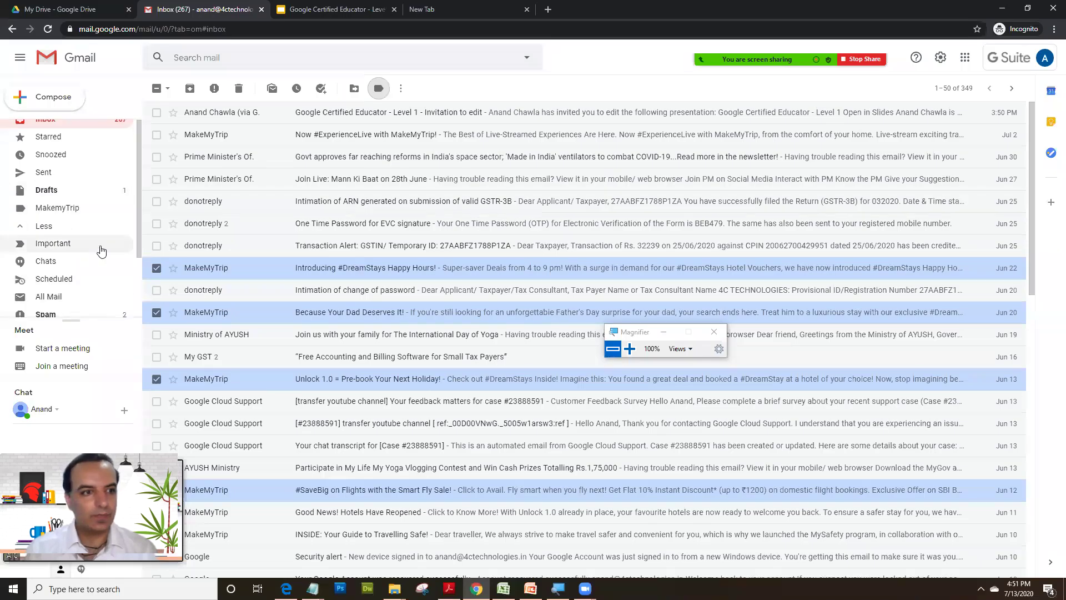
scroll(83, 245, up, 3)
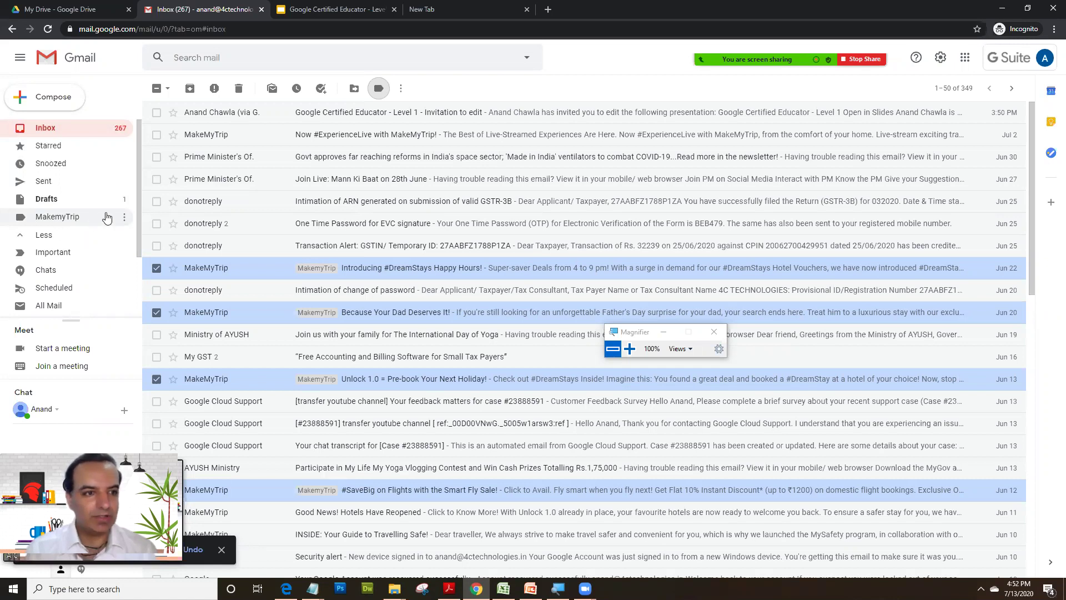
- Change the MakemyTrip label's colour to teal
click(123, 220)
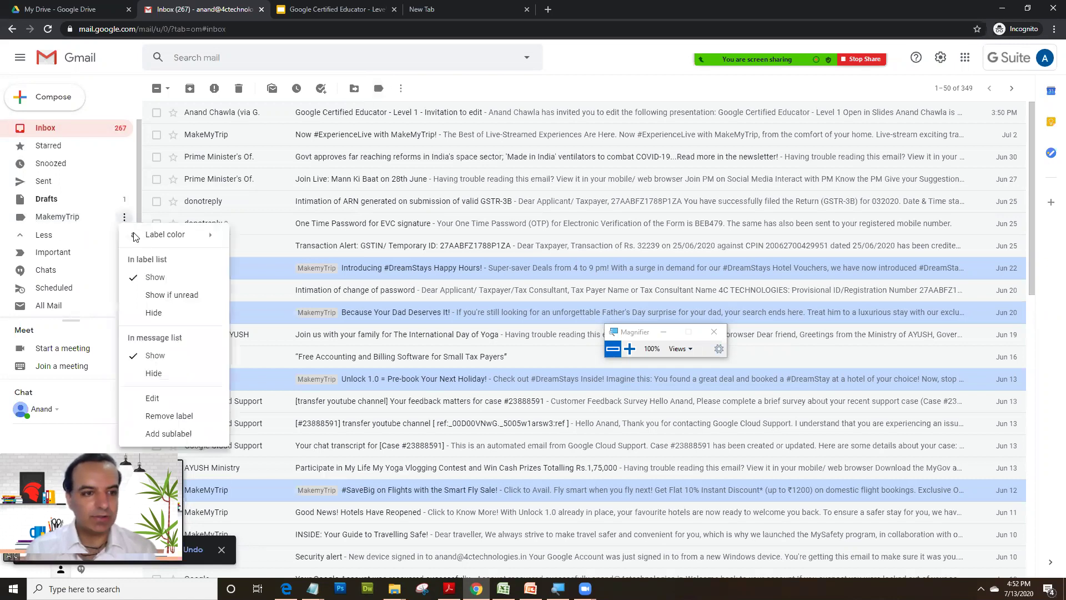
mouse_move(155, 238)
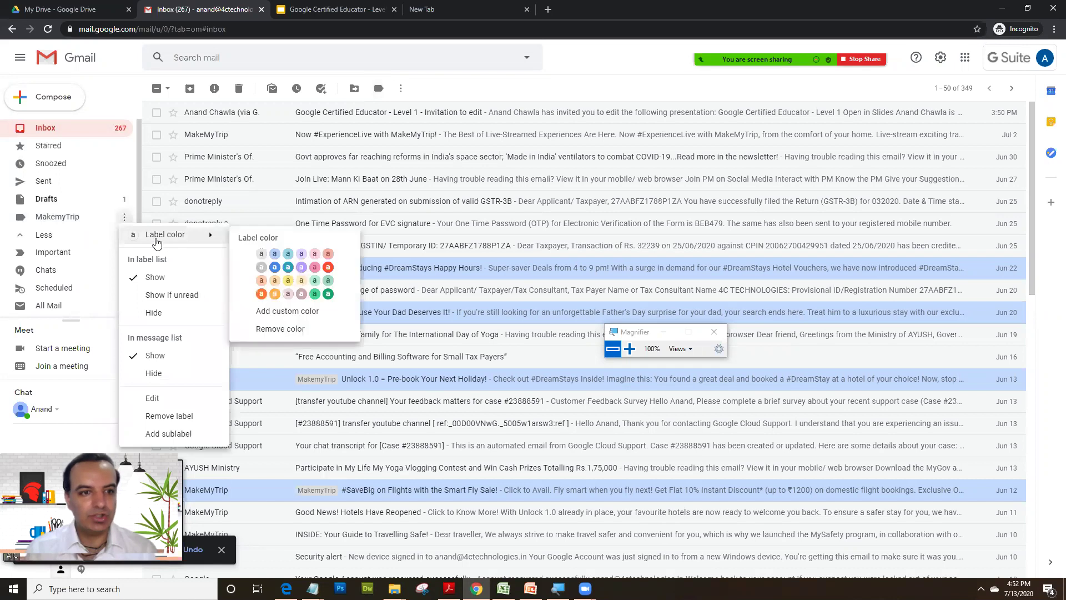
click(286, 273)
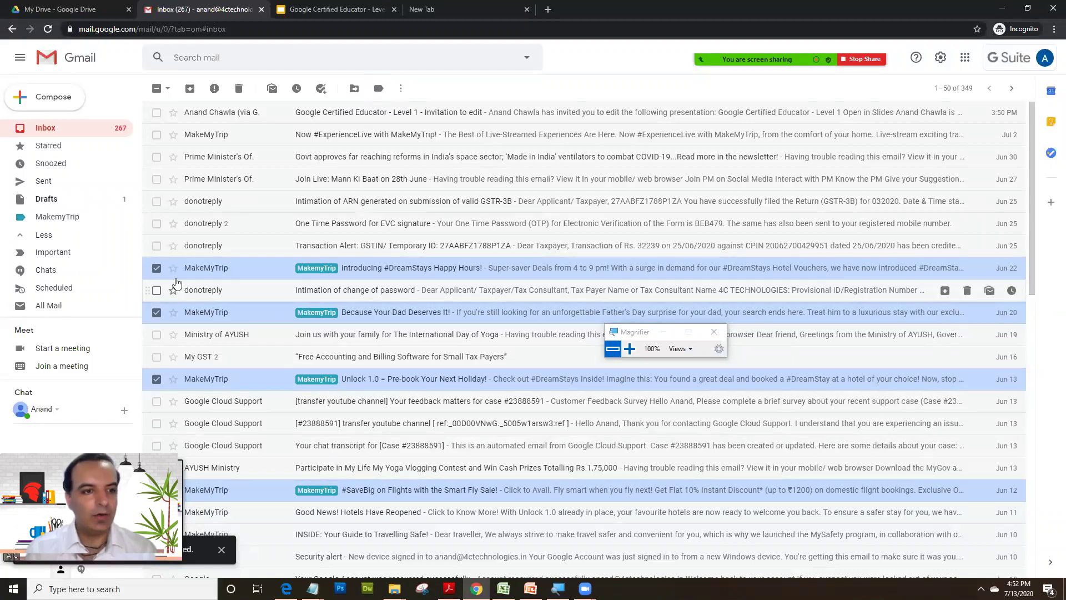
- Deselect the four MakeMyTrip emails and select the two Prime Minister emails instead
click(156, 268)
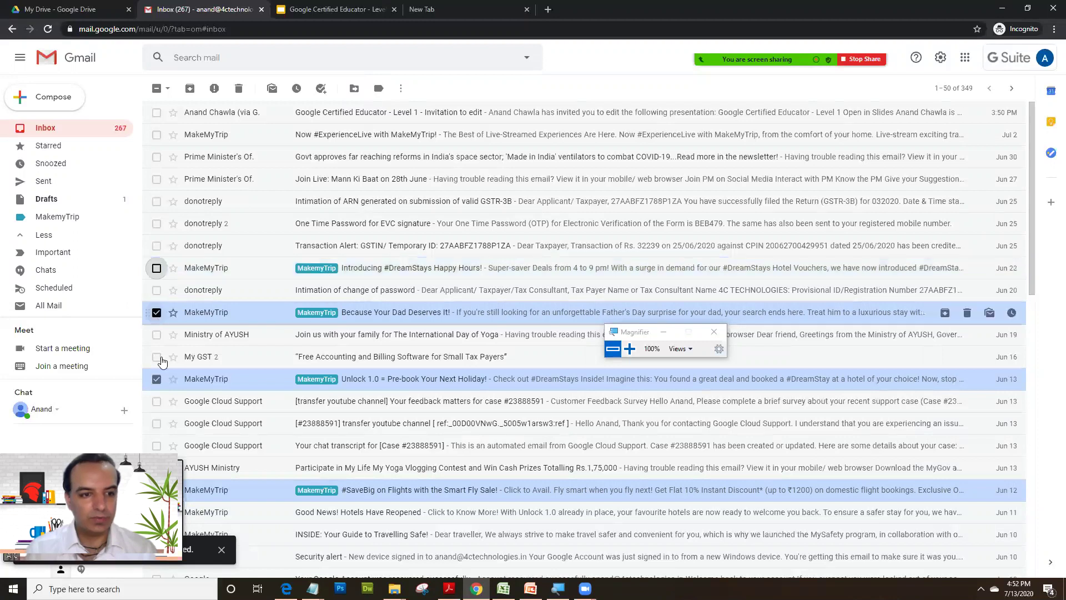
click(157, 312)
click(157, 378)
scroll(158, 259, down, 4)
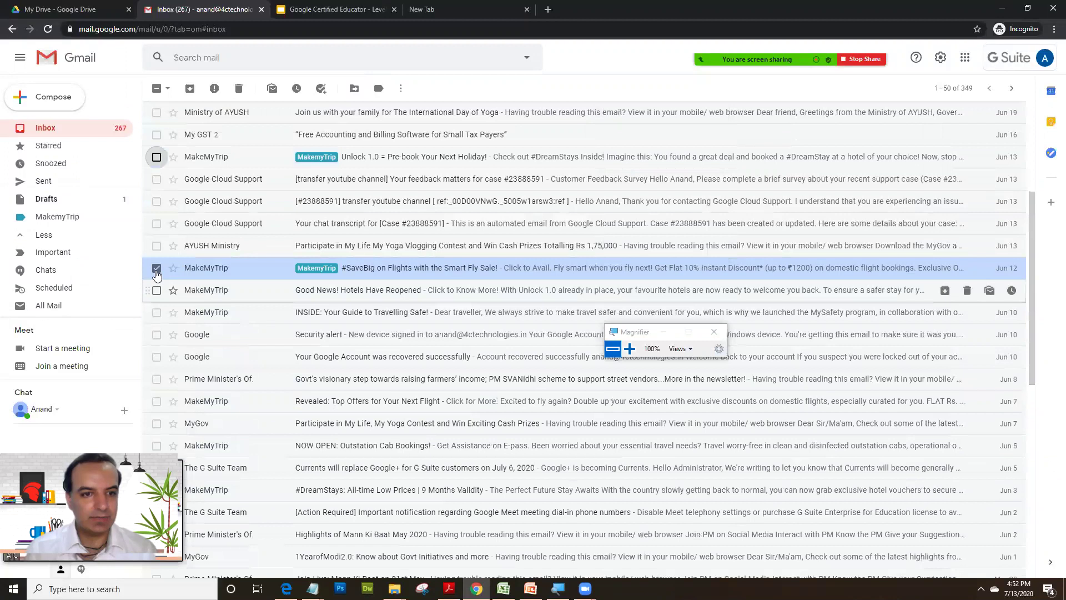
click(157, 270)
scroll(176, 271, up, 3)
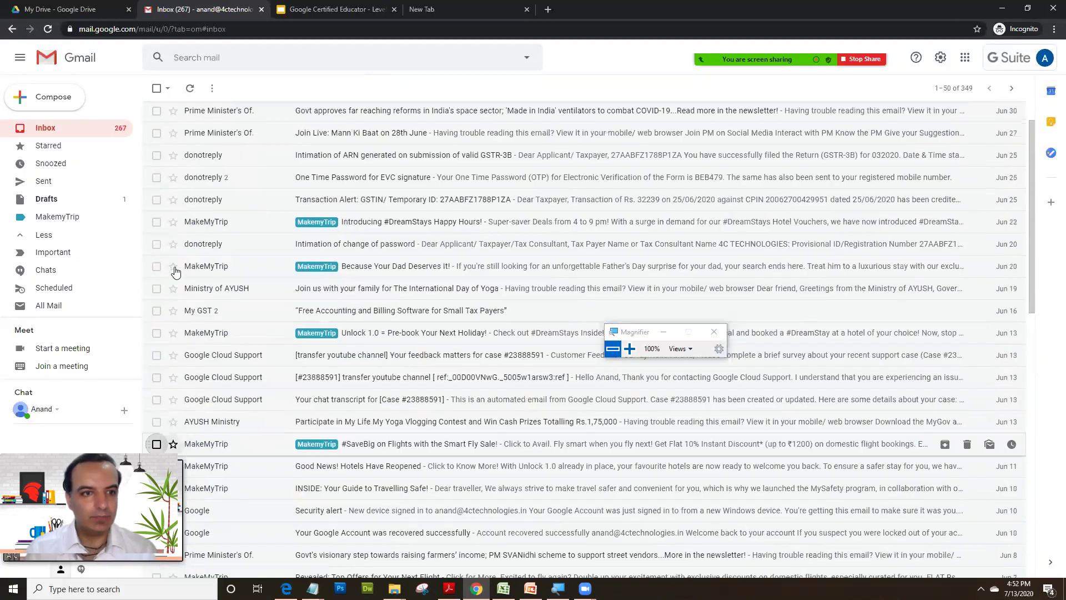
scroll(175, 271, up, 1)
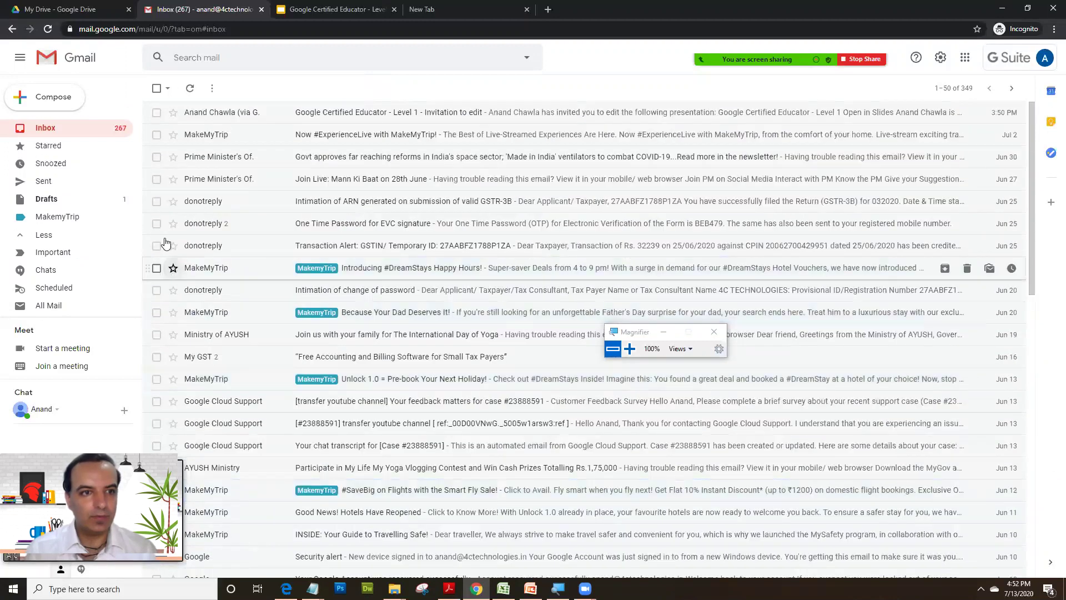
click(157, 156)
click(157, 179)
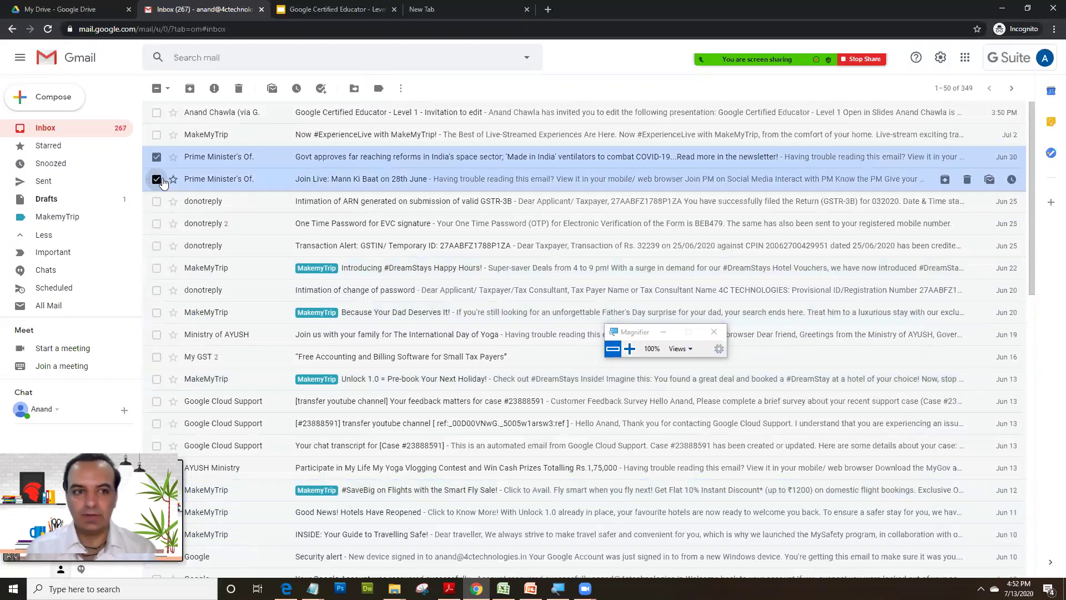
- Start a new label named 'Prime Minister' for those emails, with no parent label
click(378, 90)
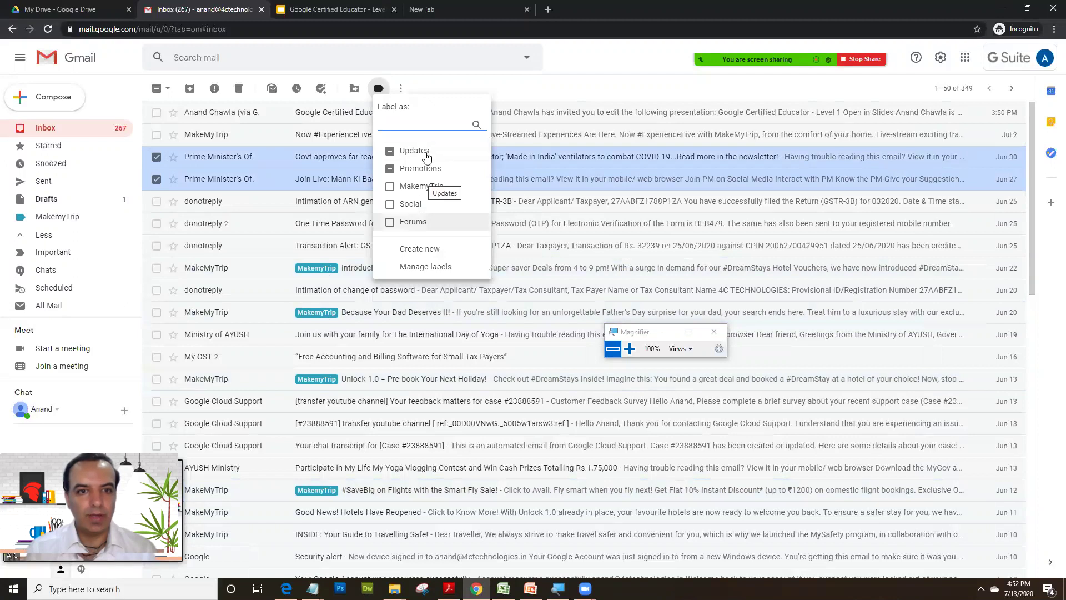
click(423, 251)
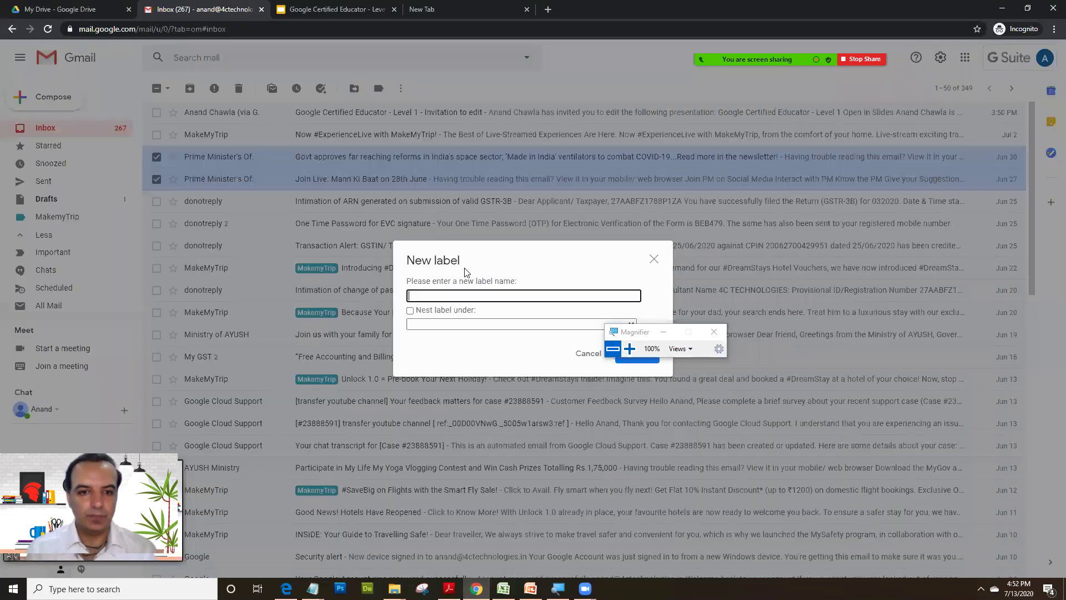
text(Prime )
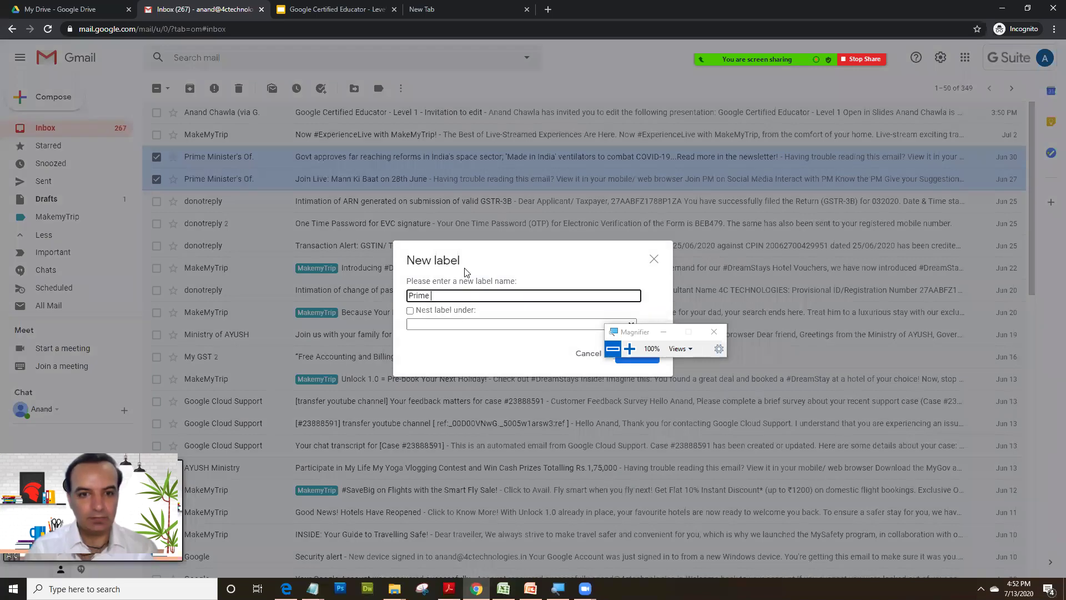
text(Minister)
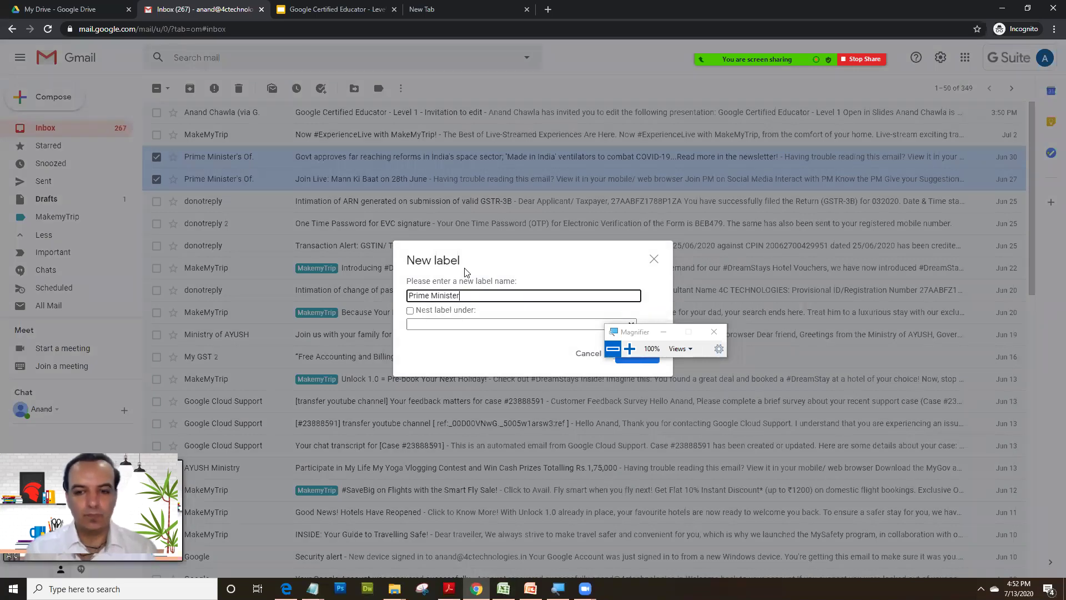
drag(545, 311, 453, 206)
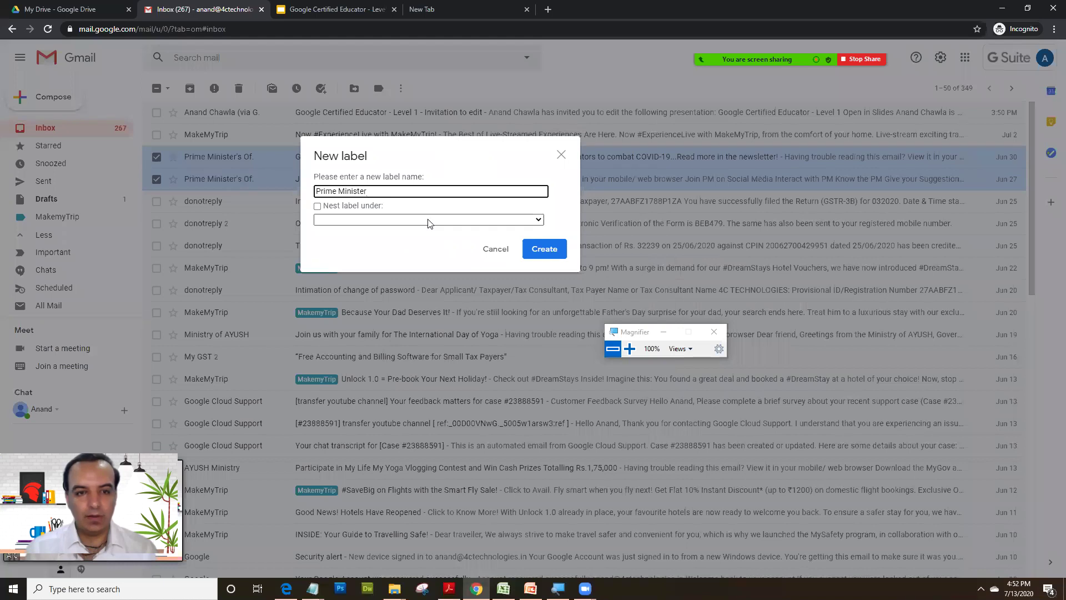
click(461, 220)
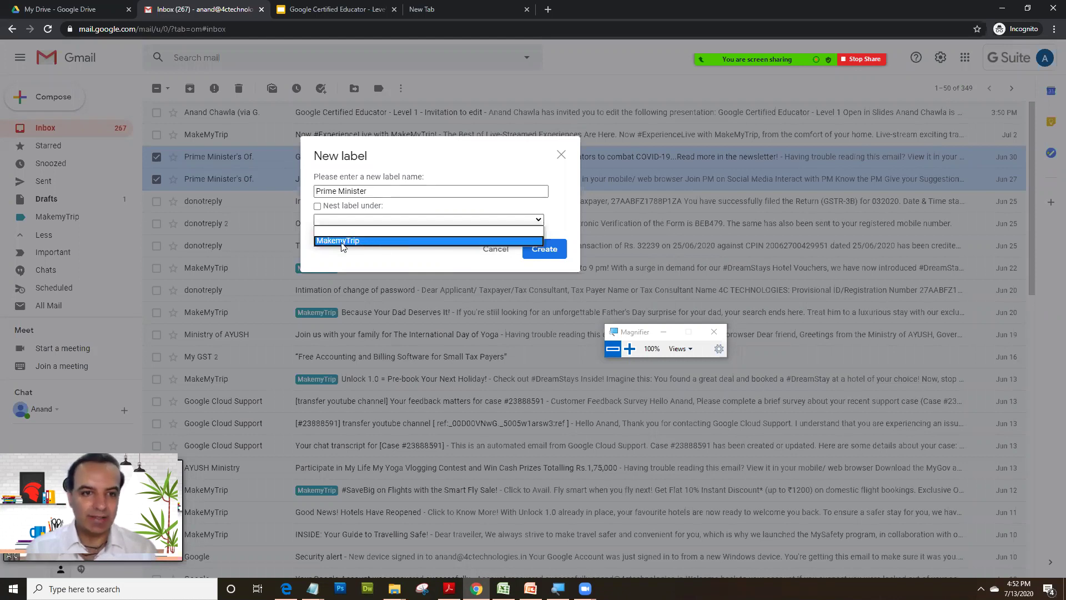
click(348, 259)
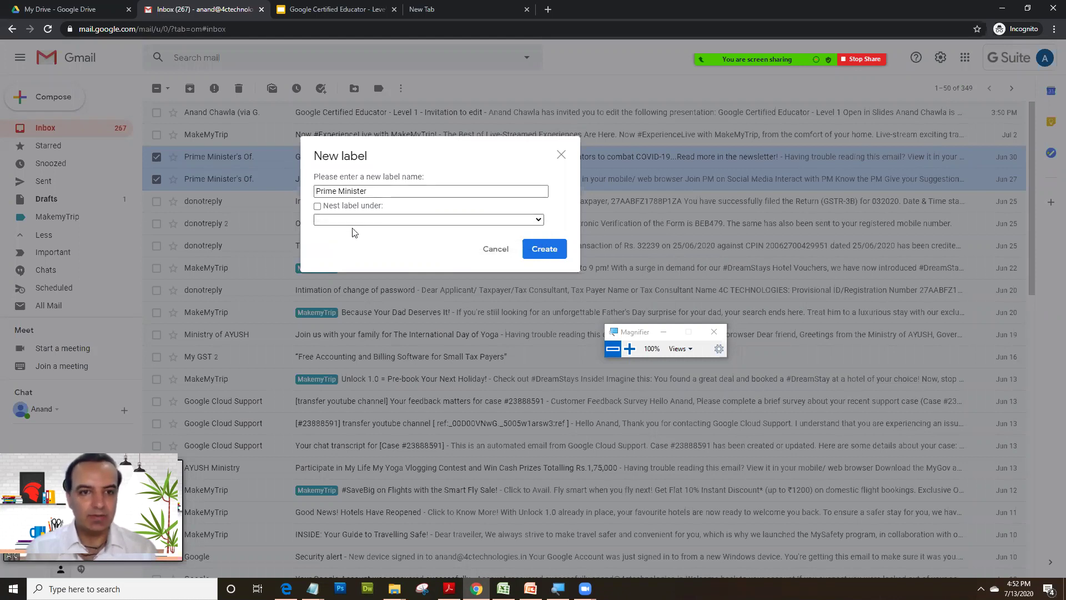
- Create the Prime Minister label and change its colour to pink
click(534, 254)
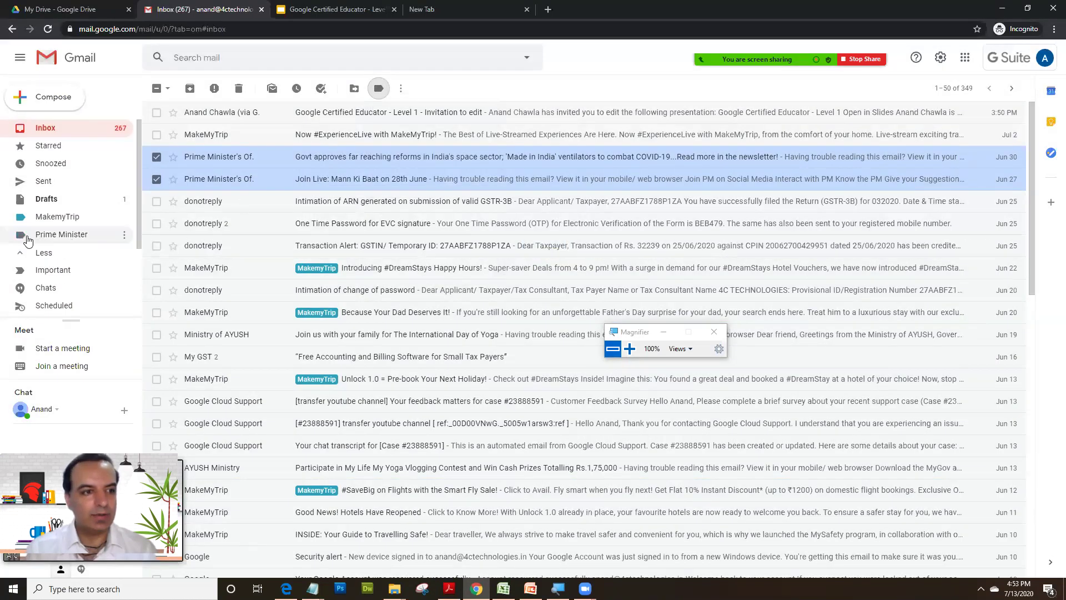
click(125, 239)
mouse_move(161, 253)
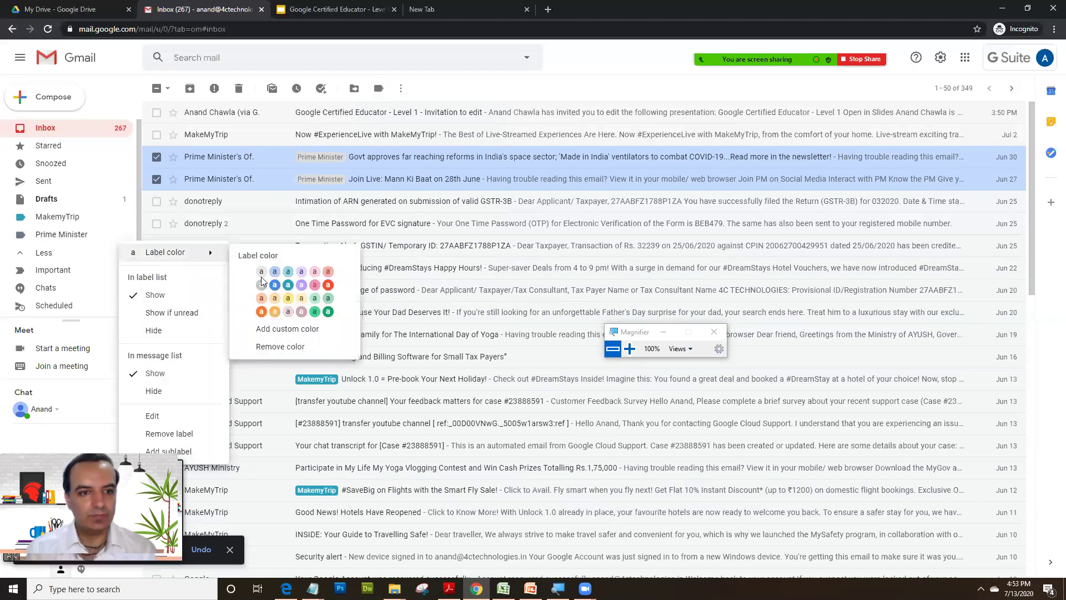
click(316, 286)
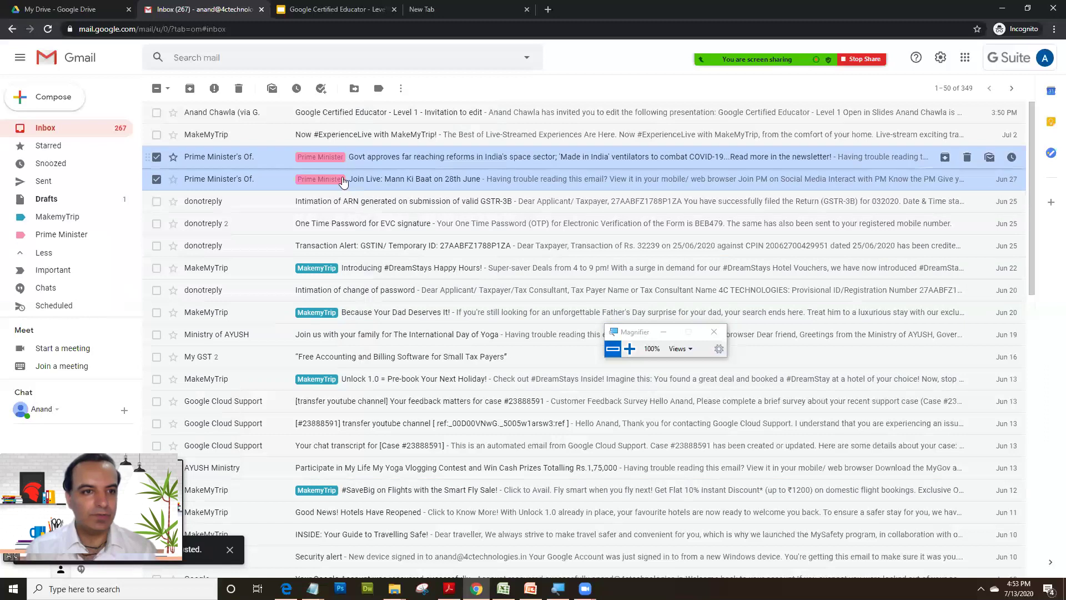
- Uncheck both Prime Minister emails and open the Introducing #DreamStays Happy Hours! email
click(156, 179)
click(156, 157)
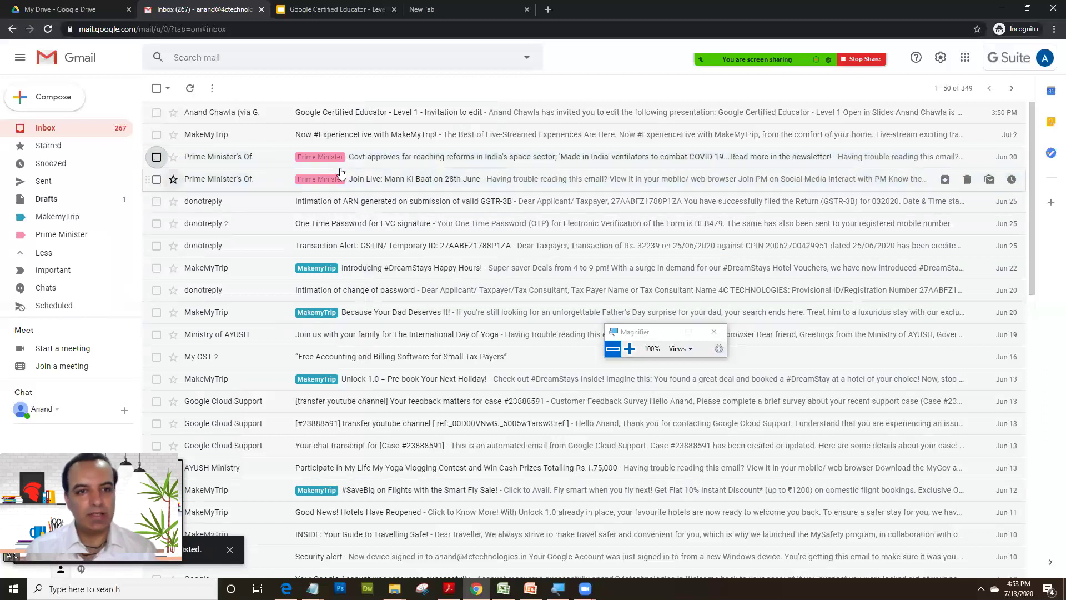
click(381, 270)
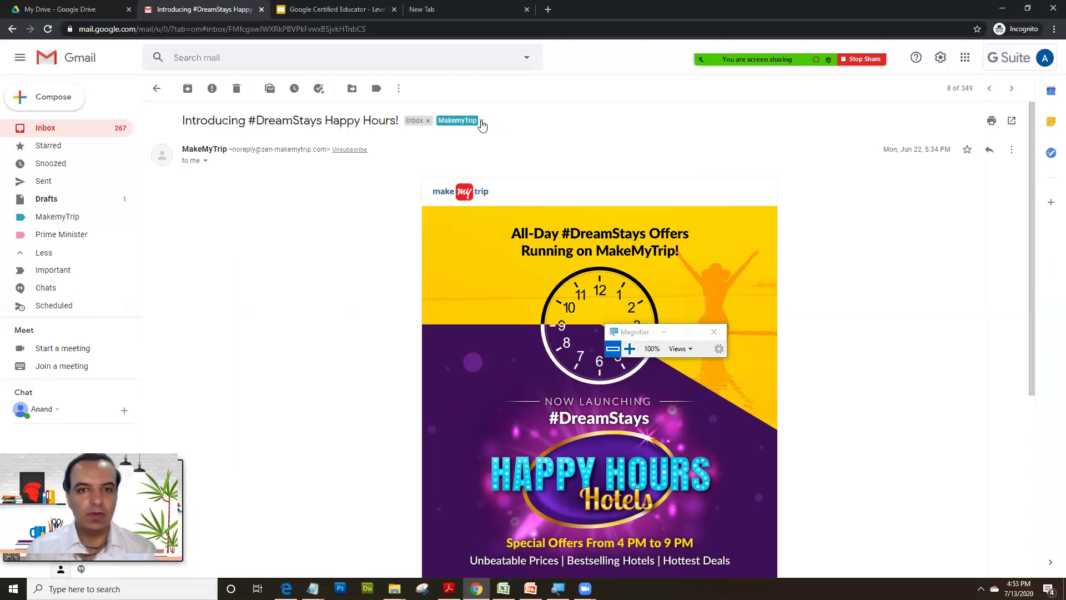
- Remove the MakemyTrip label from the DreamStays email, then go back to the inbox
click(482, 123)
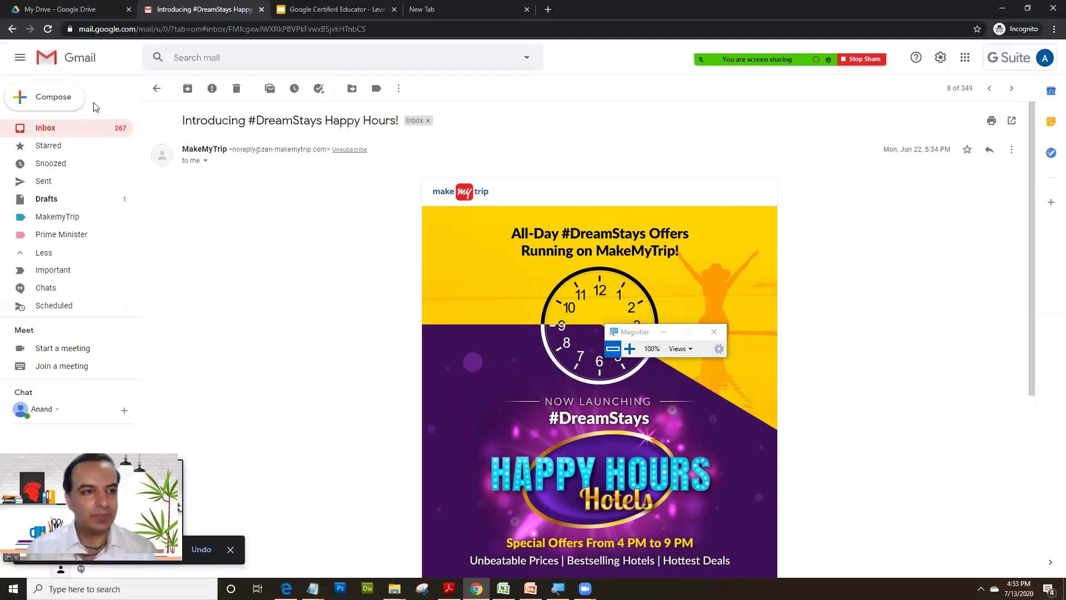
click(45, 131)
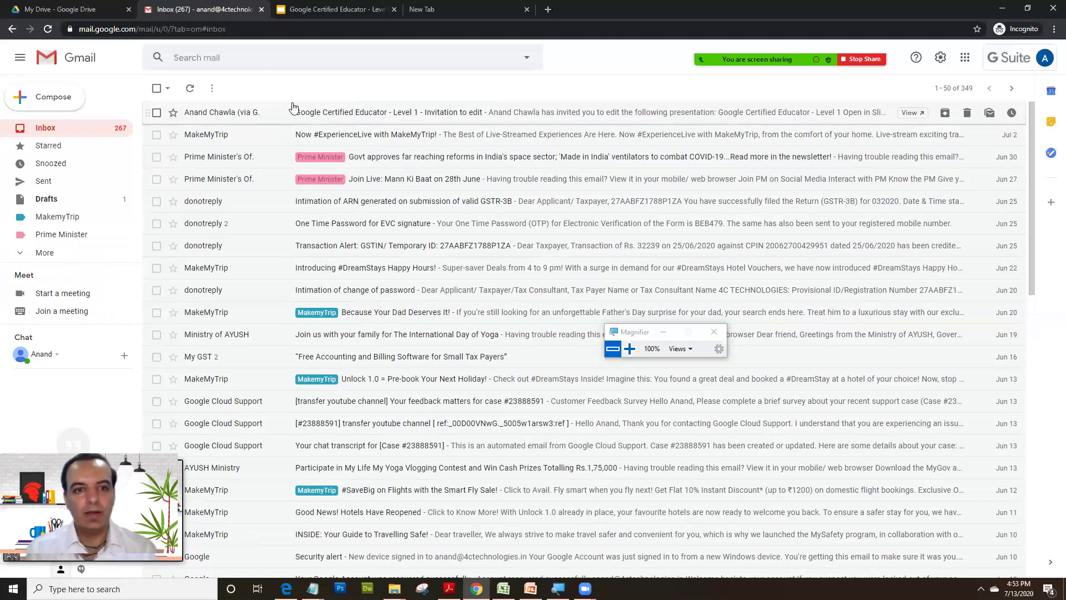
click(338, 10)
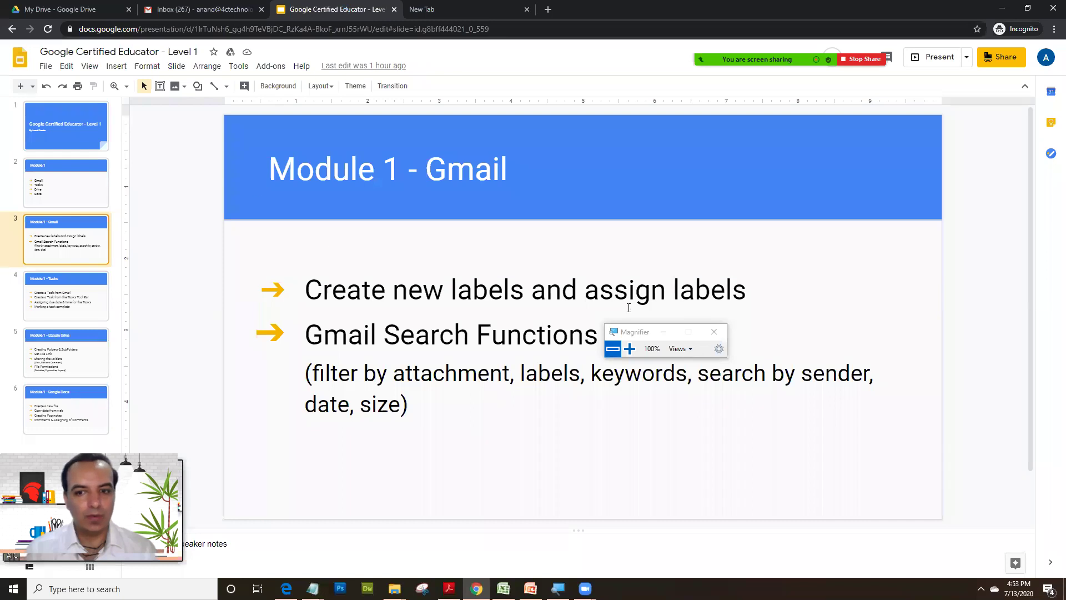
drag(644, 338, 949, 535)
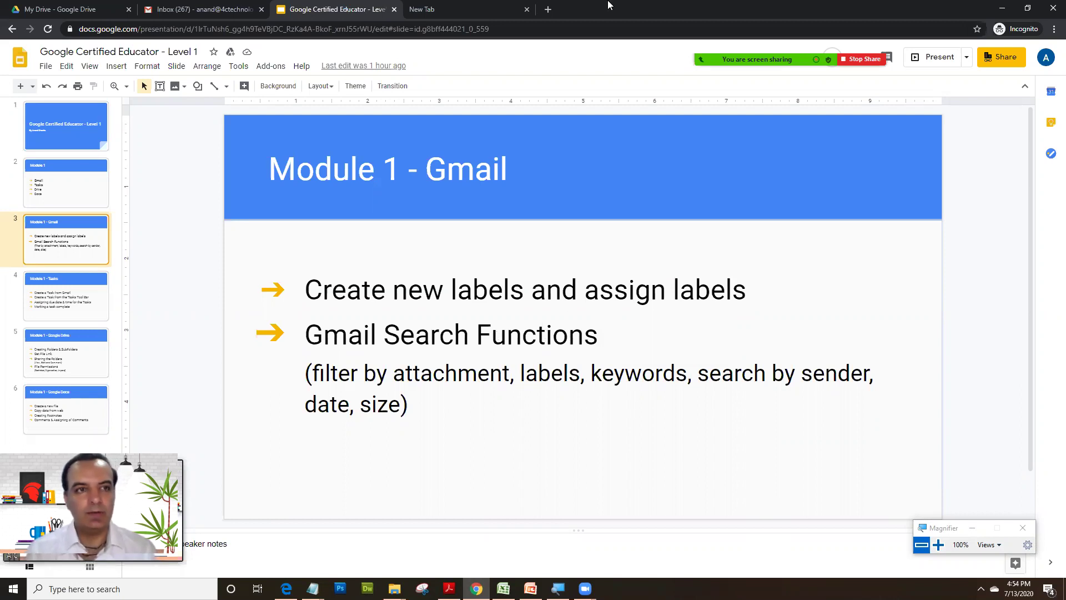
click(194, 10)
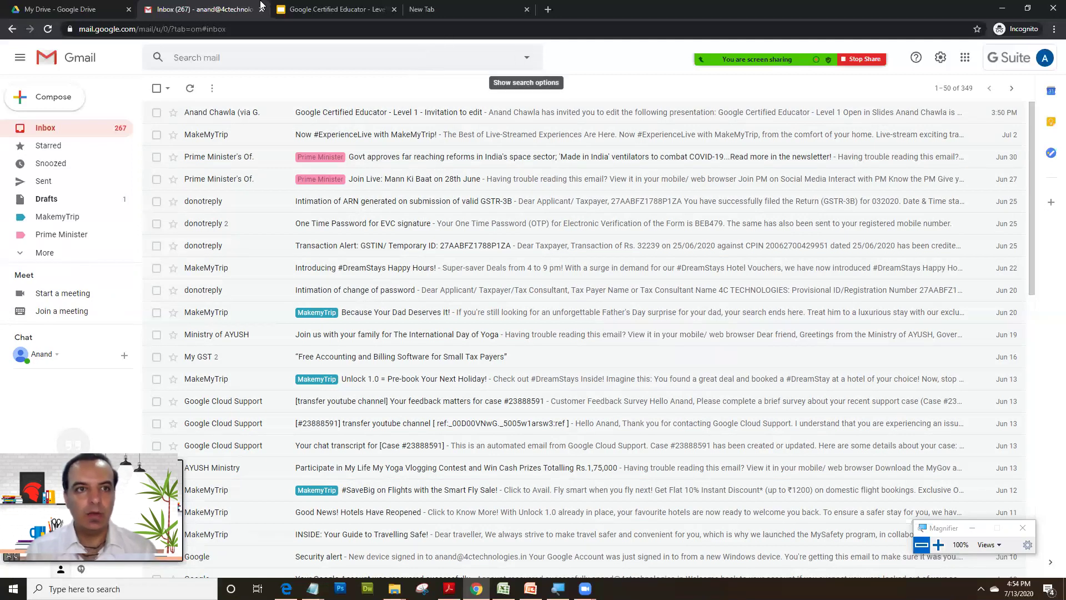
click(308, 7)
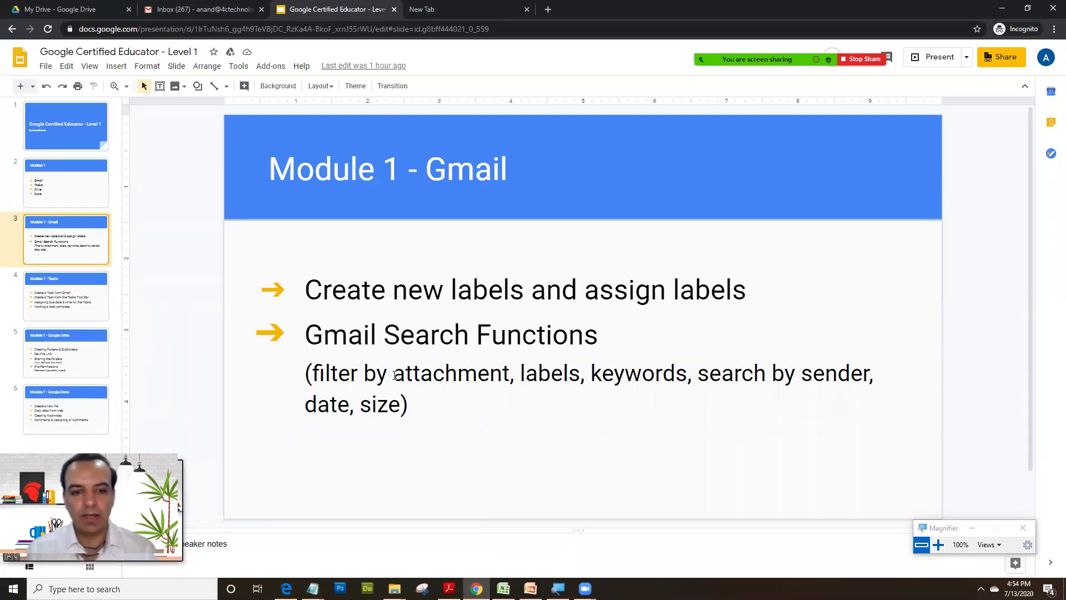
click(533, 363)
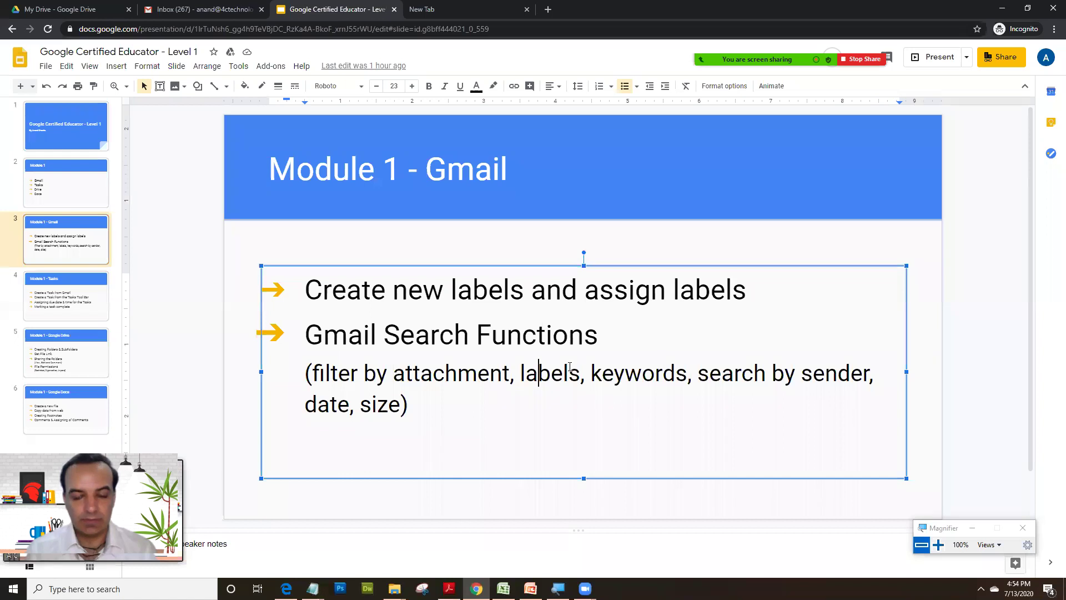
click(779, 379)
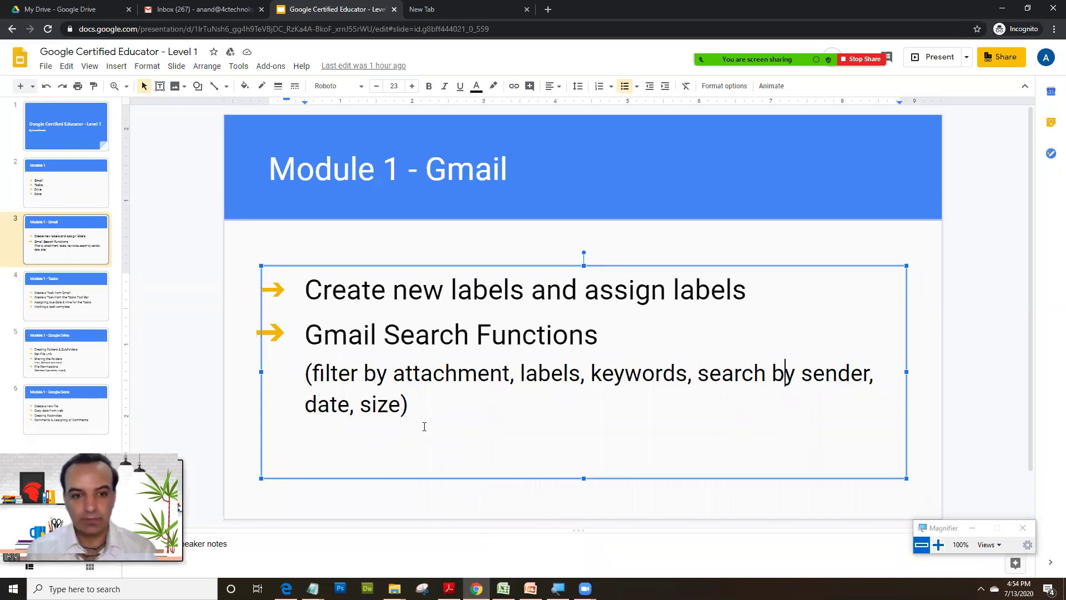
click(314, 405)
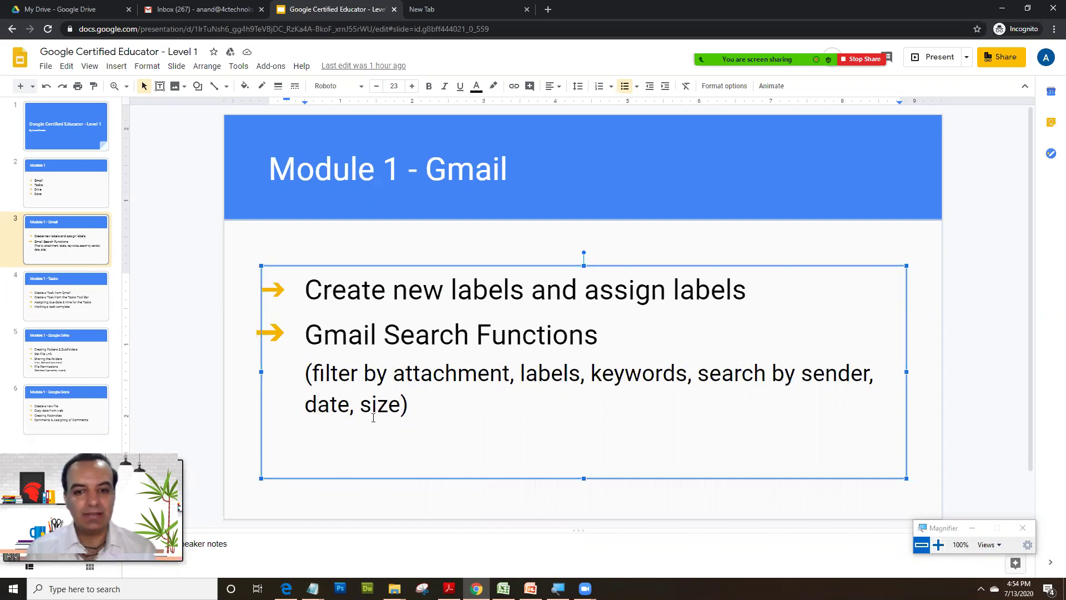
click(227, 6)
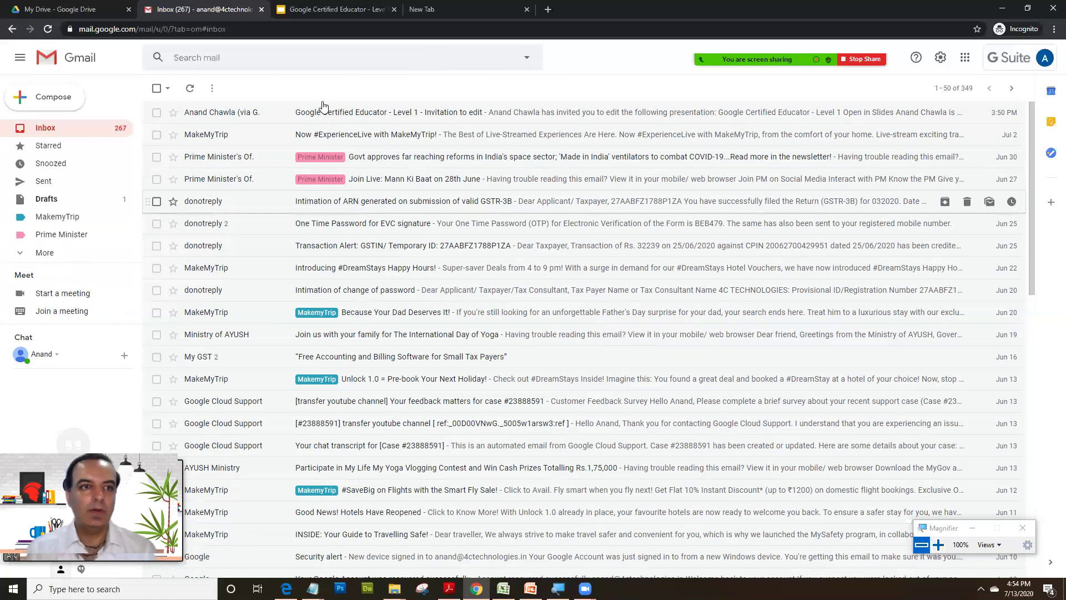
- Run an advanced search with 'makemytrip' in Has the words, listing about 81 emails
click(184, 54)
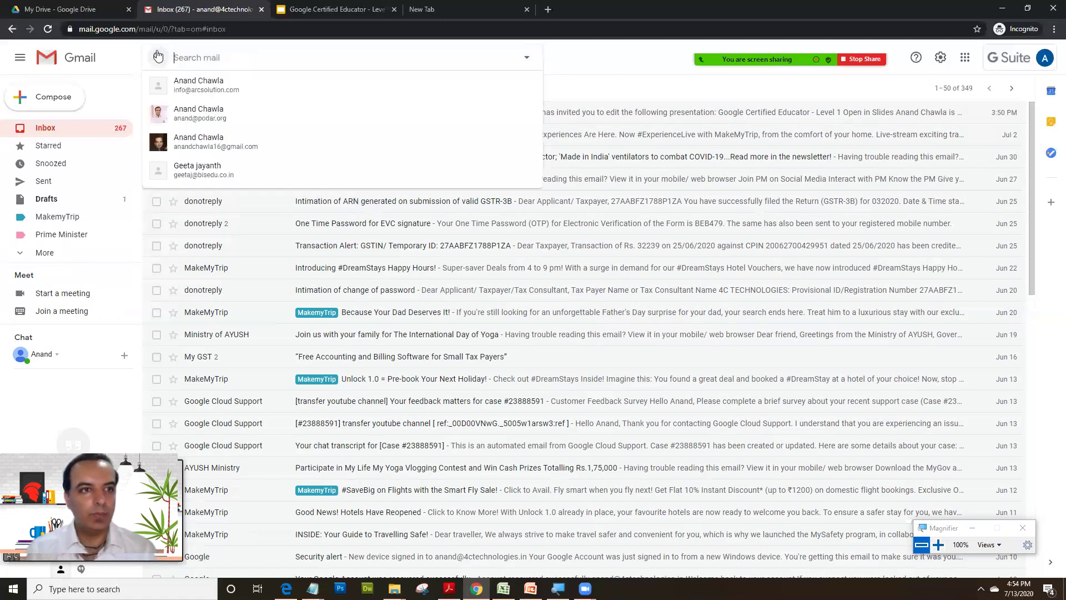
click(527, 59)
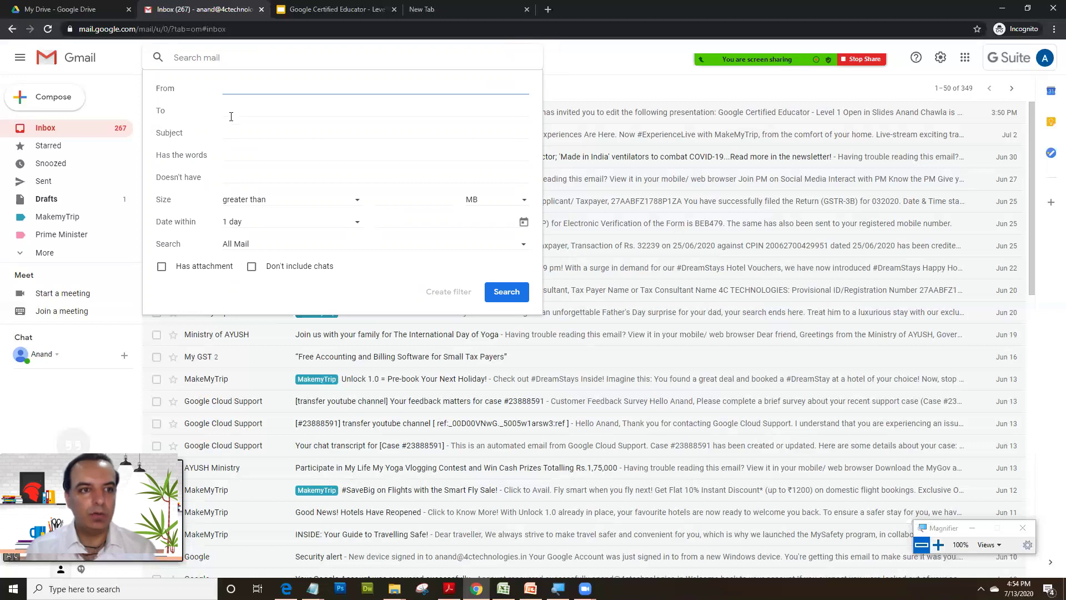
click(242, 130)
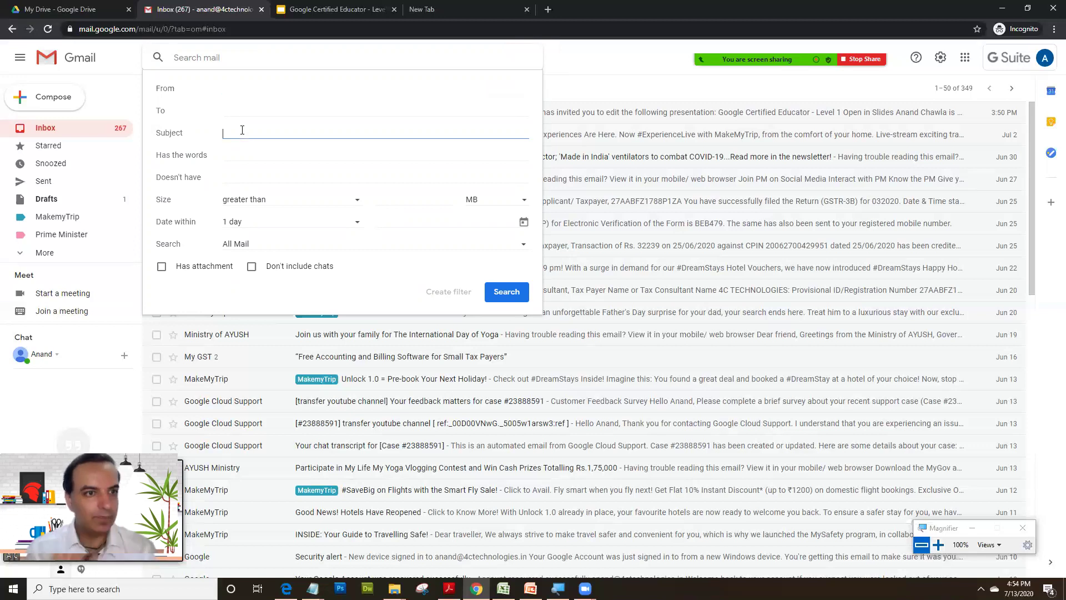
click(241, 158)
text(makemytip)
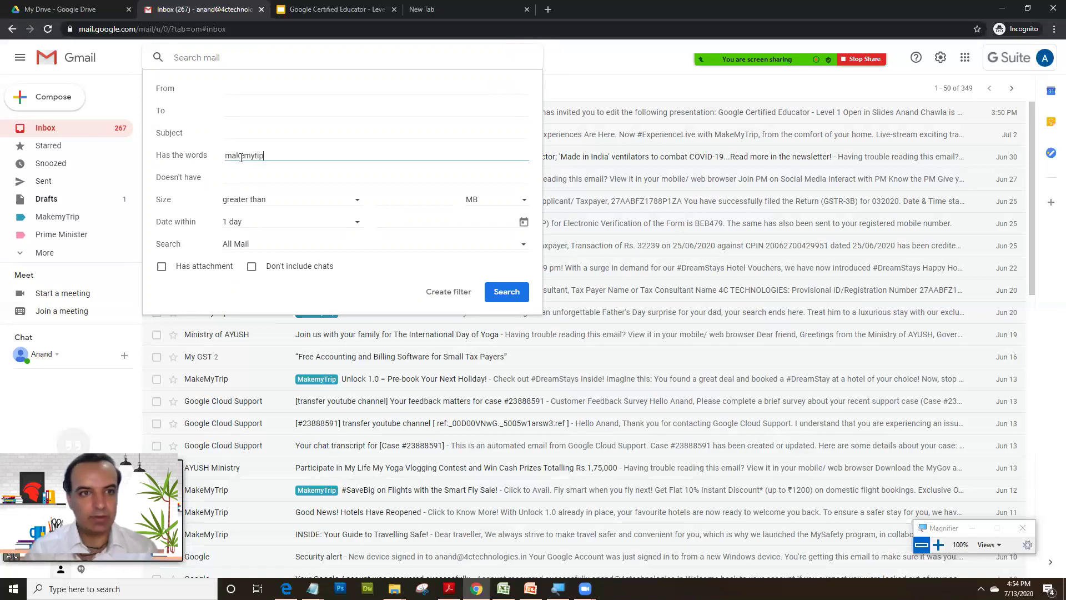
click(259, 155)
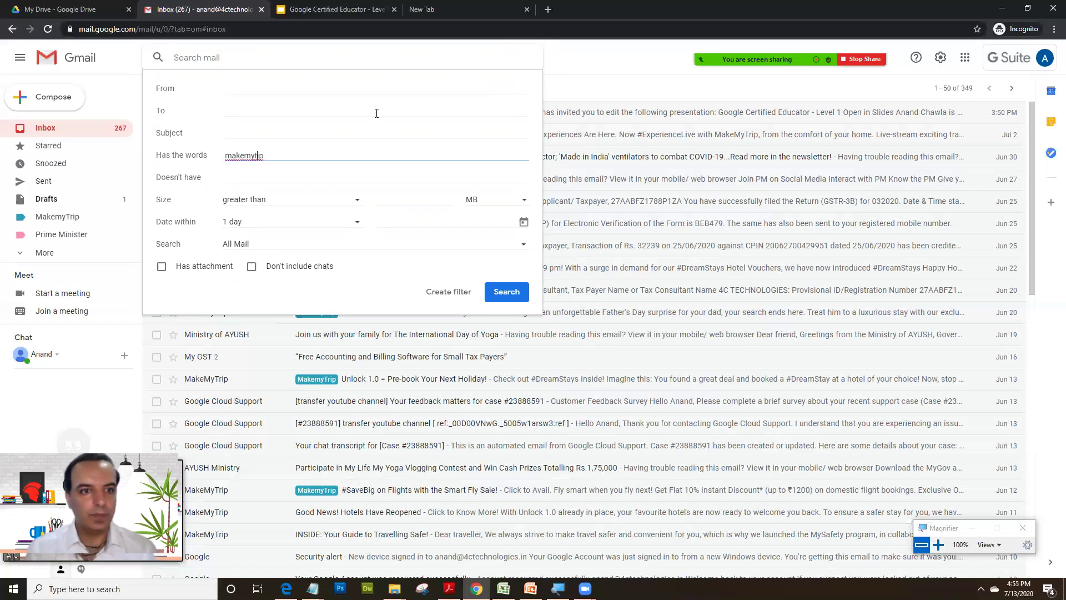
text(r)
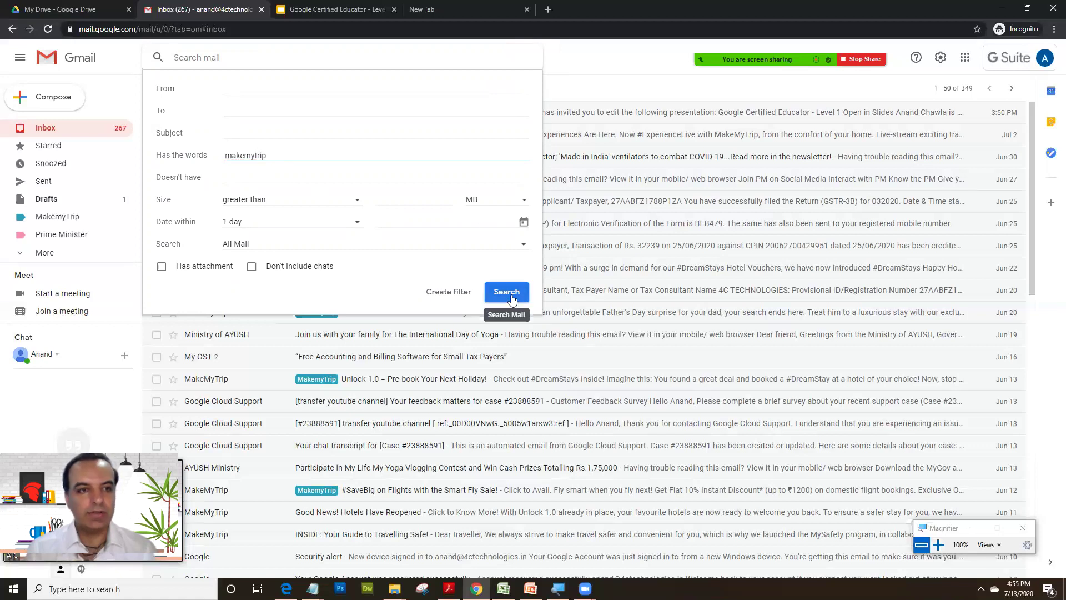
click(511, 298)
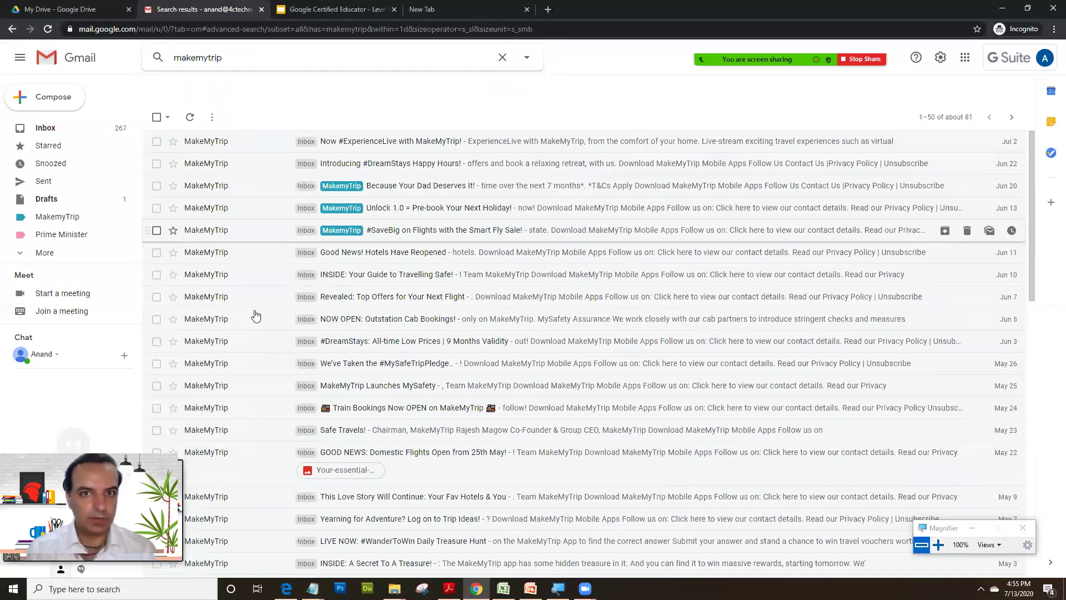
- Search for mail larger than 1 MB, finding only '4c presentation', then clear the query
click(502, 59)
click(526, 62)
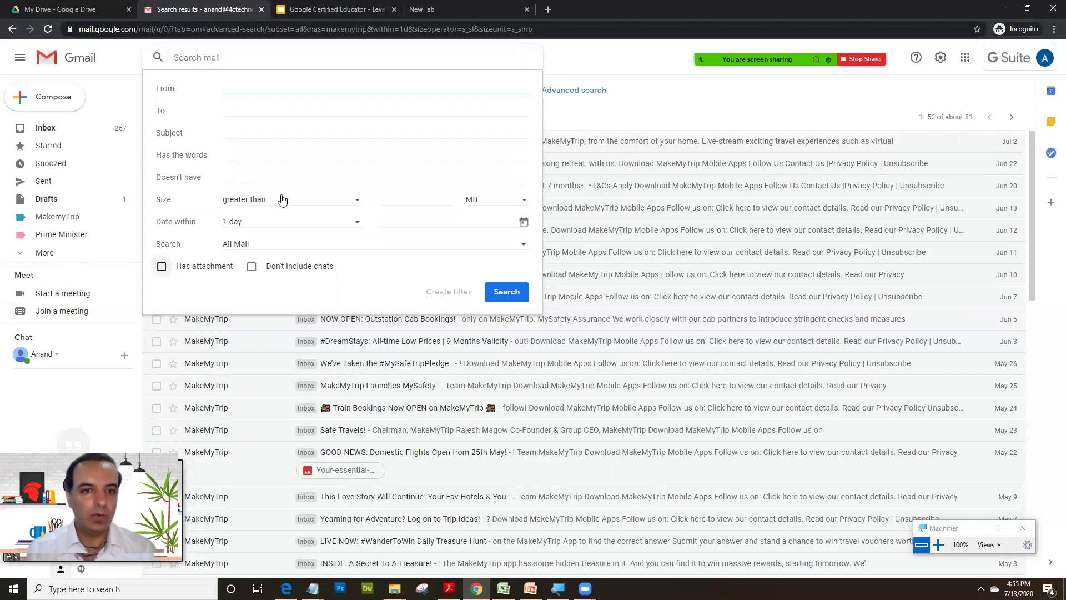
click(396, 198)
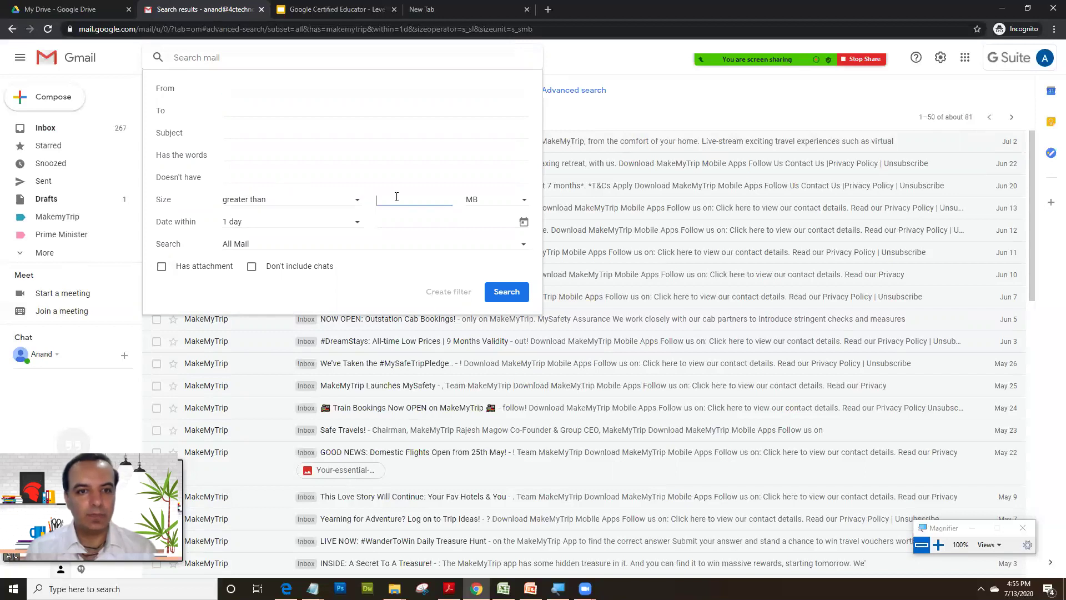
text(1)
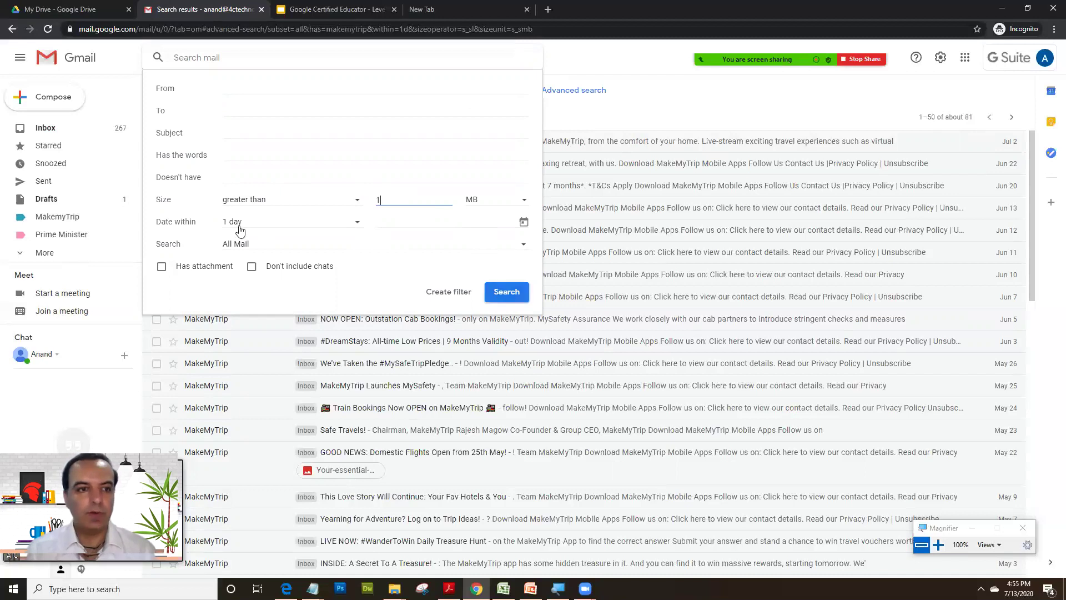
click(502, 298)
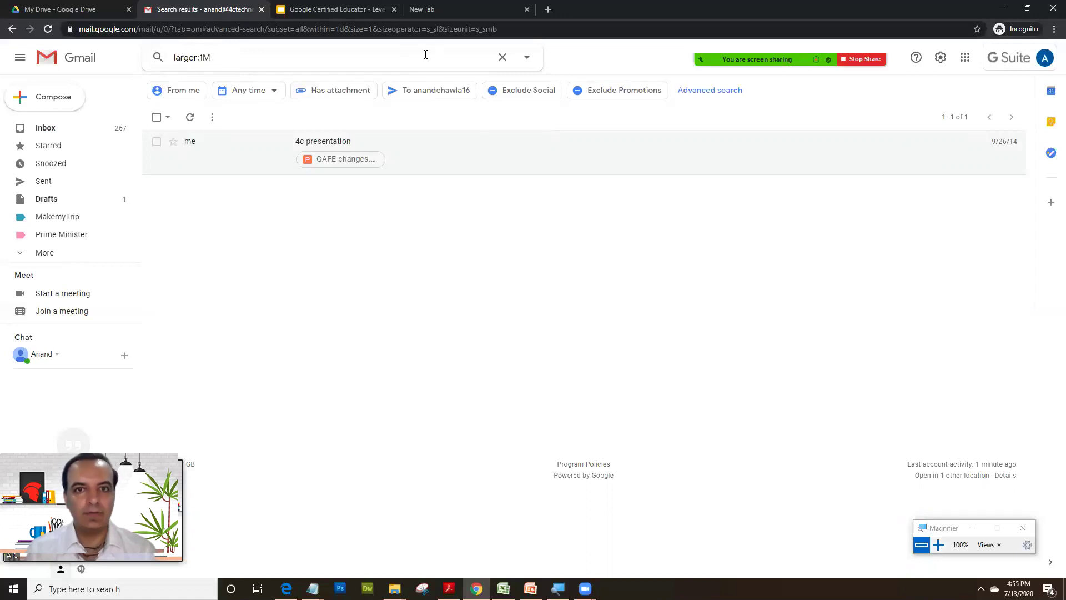
click(501, 58)
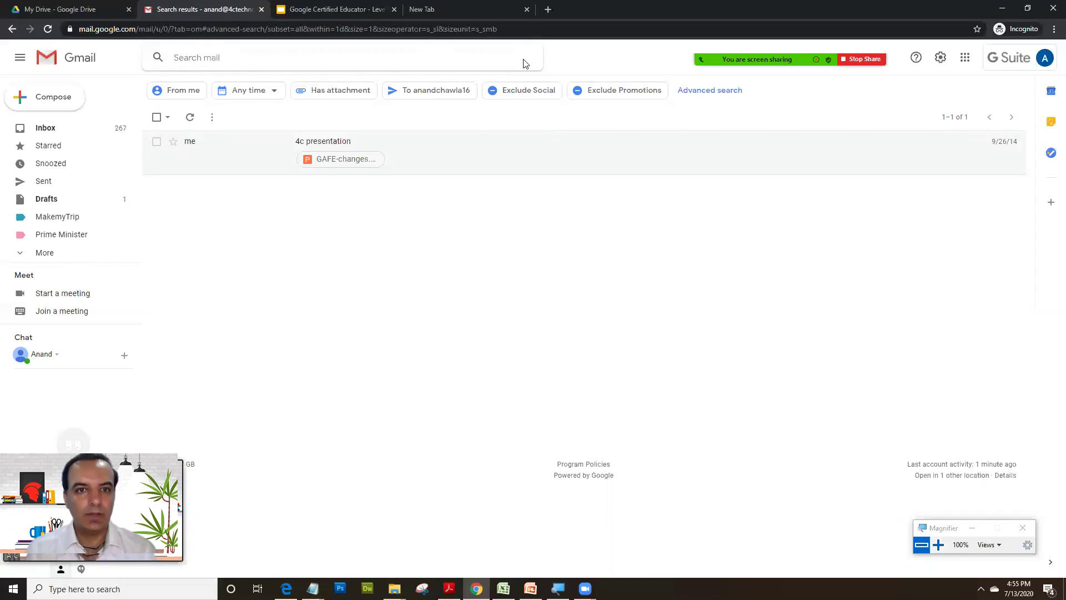
- Search for all mail with attachments, returning 14 emails
click(525, 59)
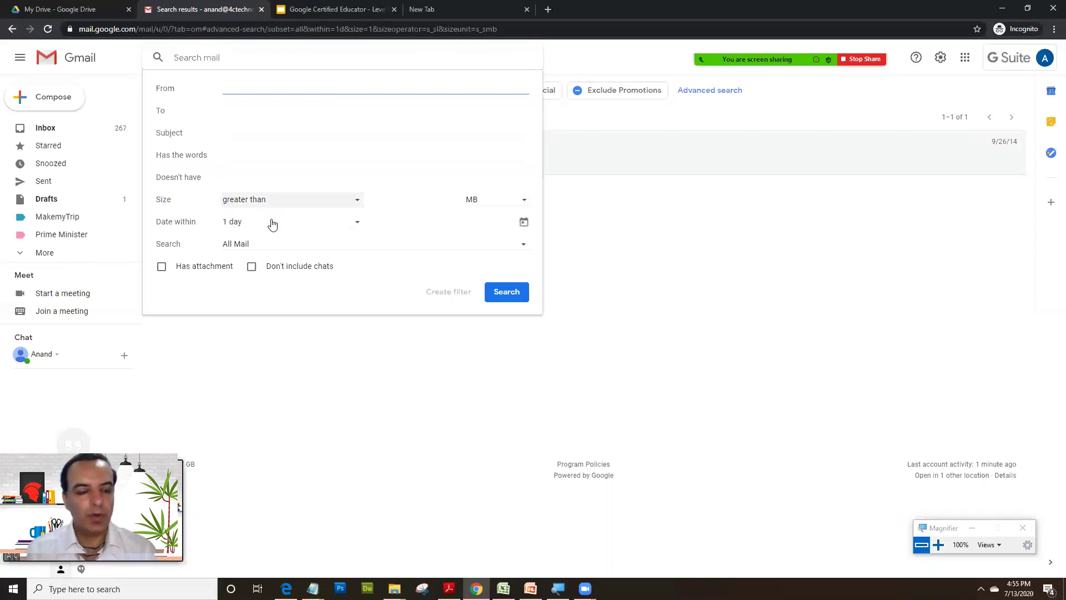
click(162, 267)
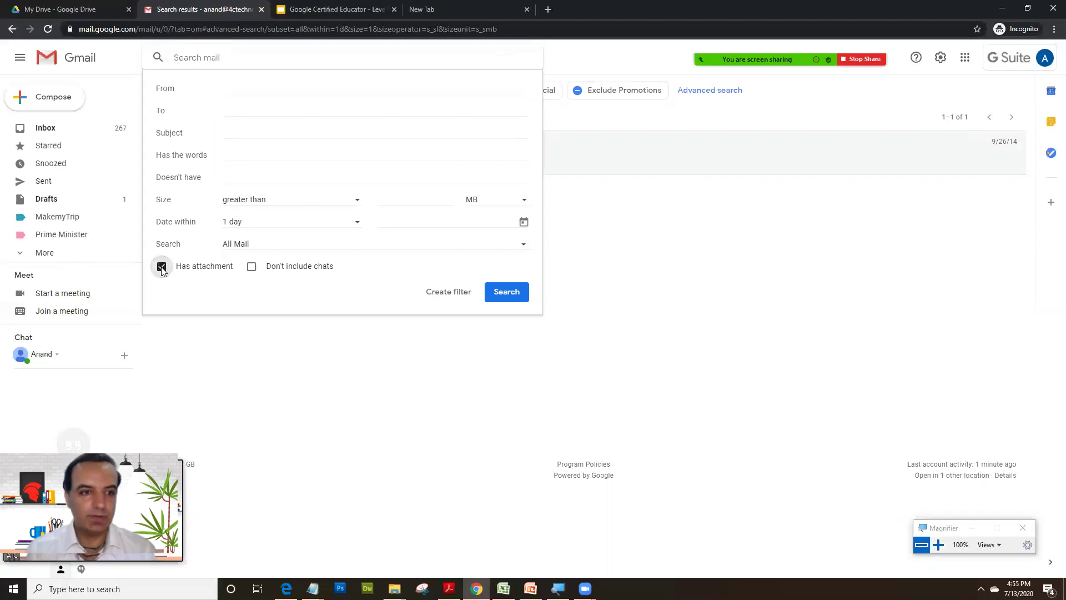
click(497, 296)
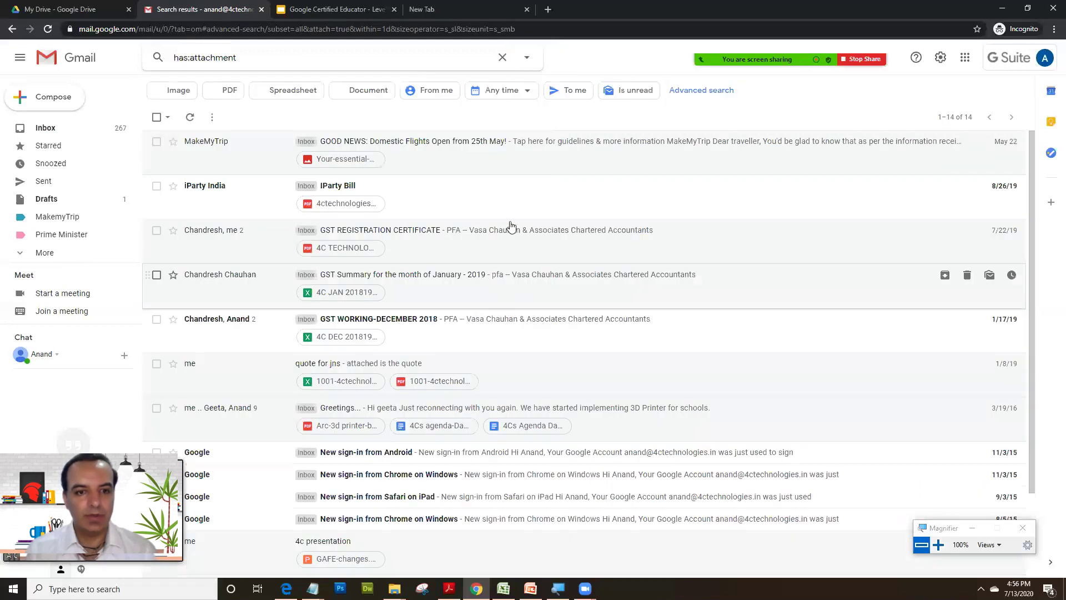
scroll(509, 227, down, 2)
scroll(509, 227, up, 2)
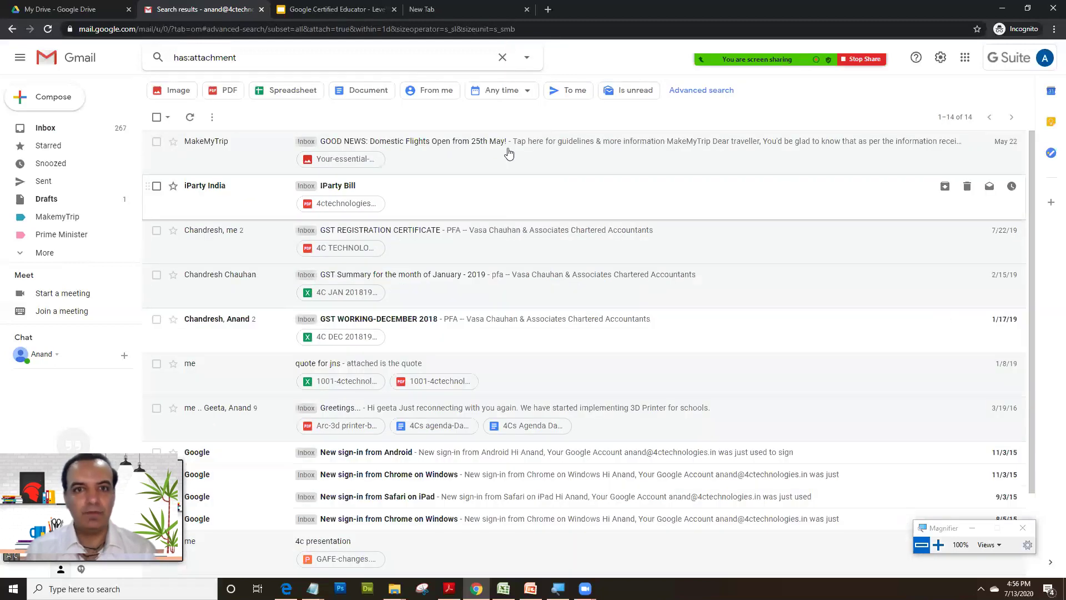
- Rerun the attachment search limited to a date range within 1 week
click(502, 58)
click(522, 64)
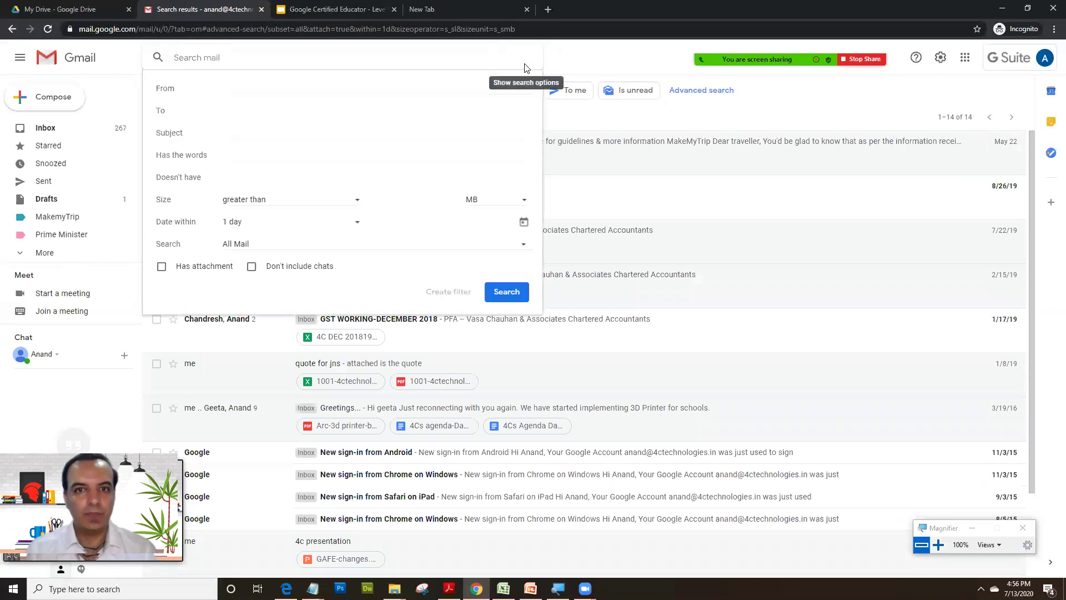
click(288, 227)
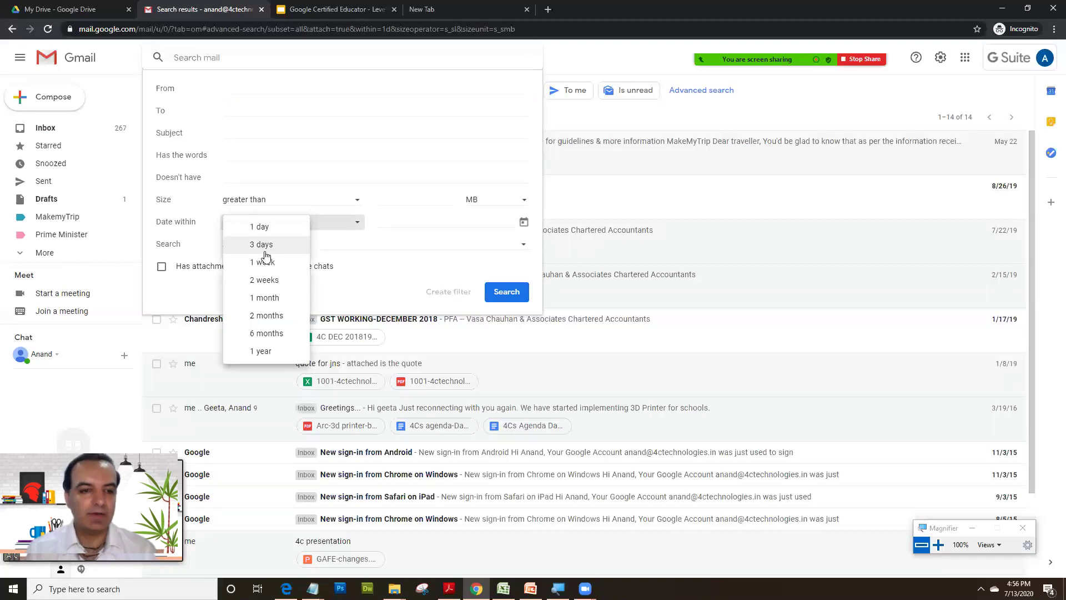
click(266, 263)
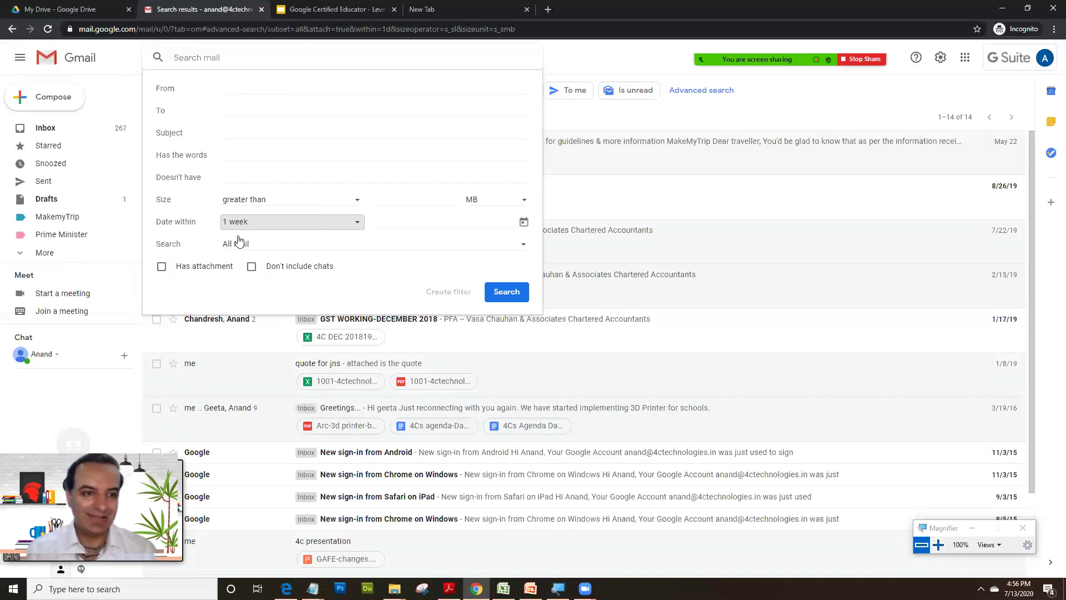
click(161, 267)
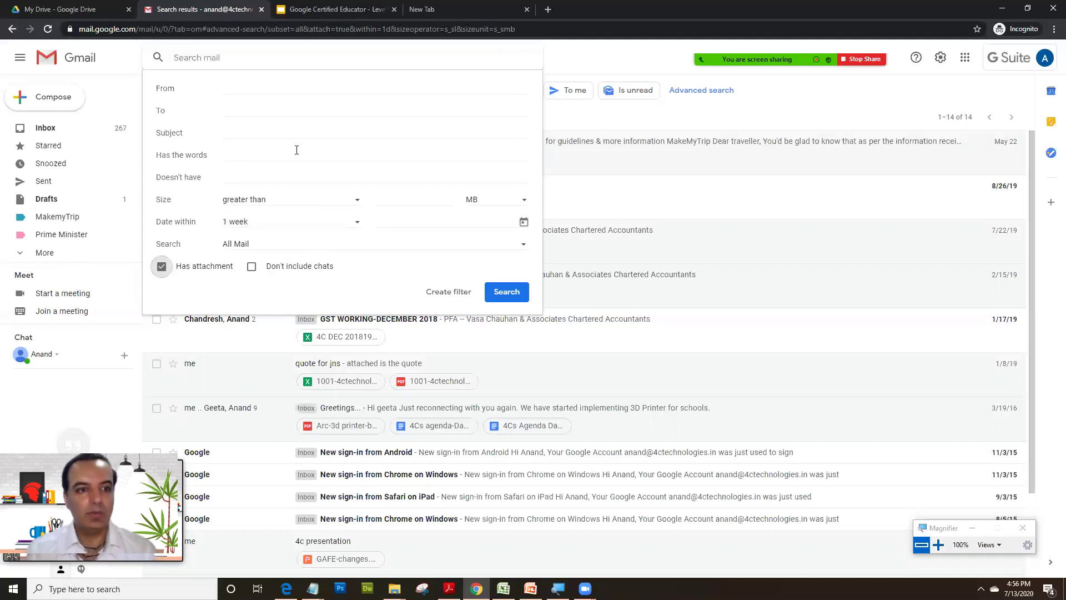
click(503, 295)
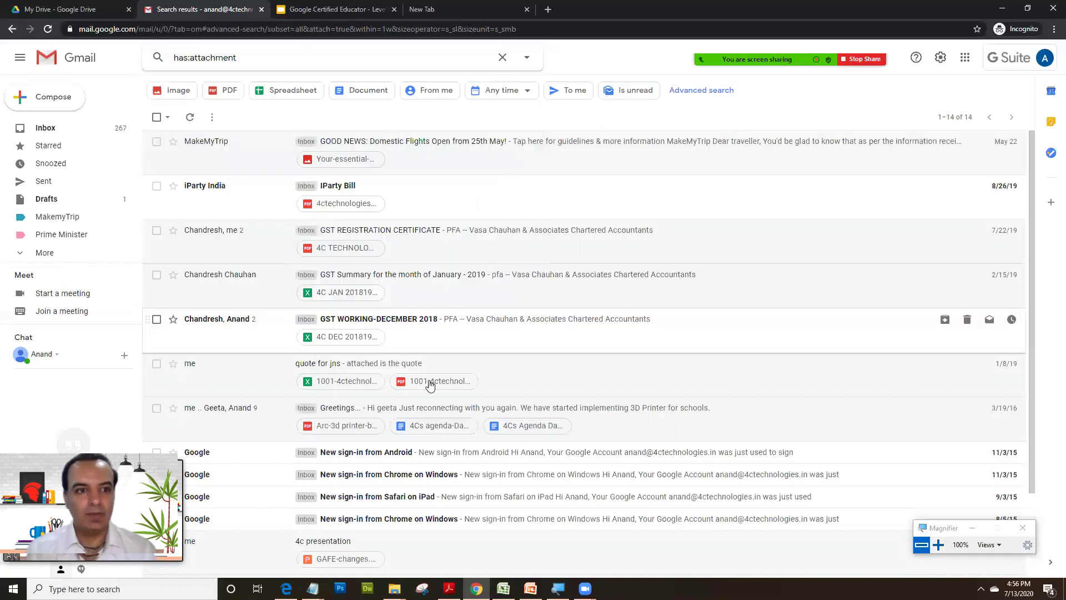
- Search for attachments within a week of 2020/07/13, which returns no messages
scroll(428, 414, down, 1)
scroll(427, 413, up, 1)
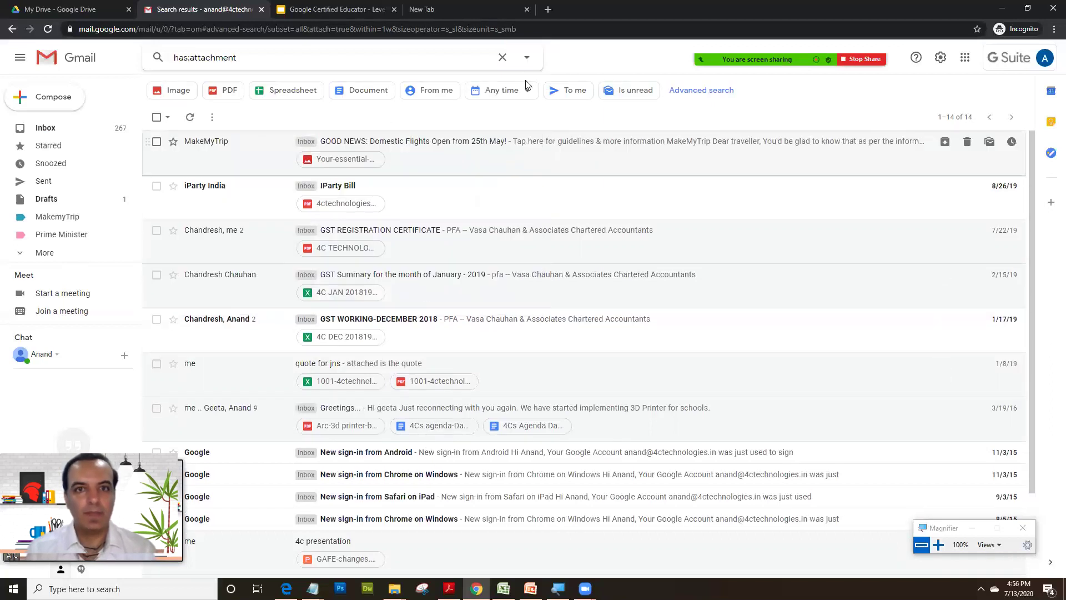
click(526, 57)
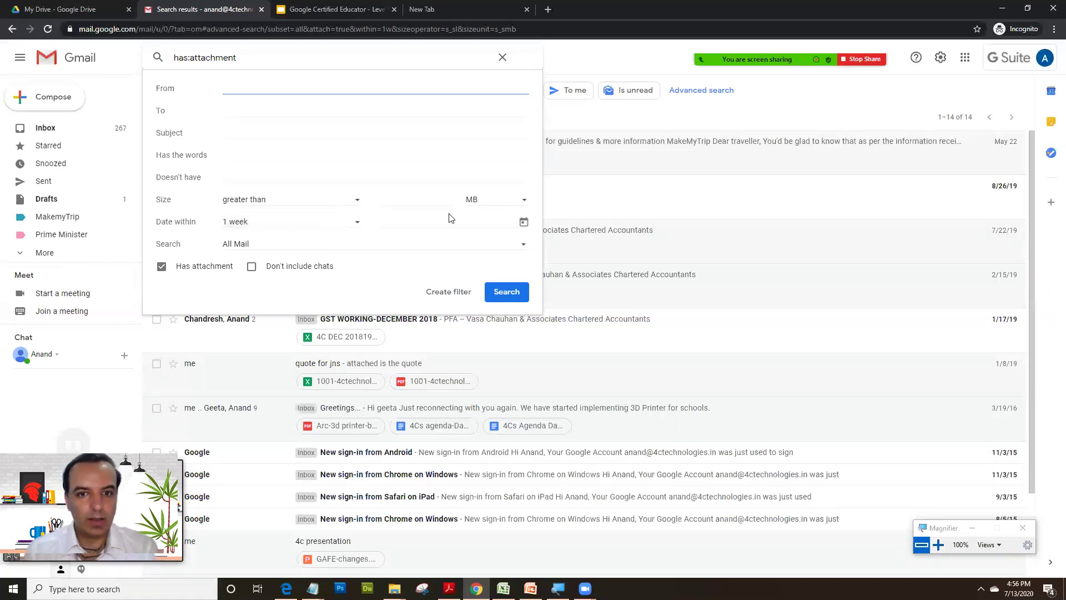
click(521, 227)
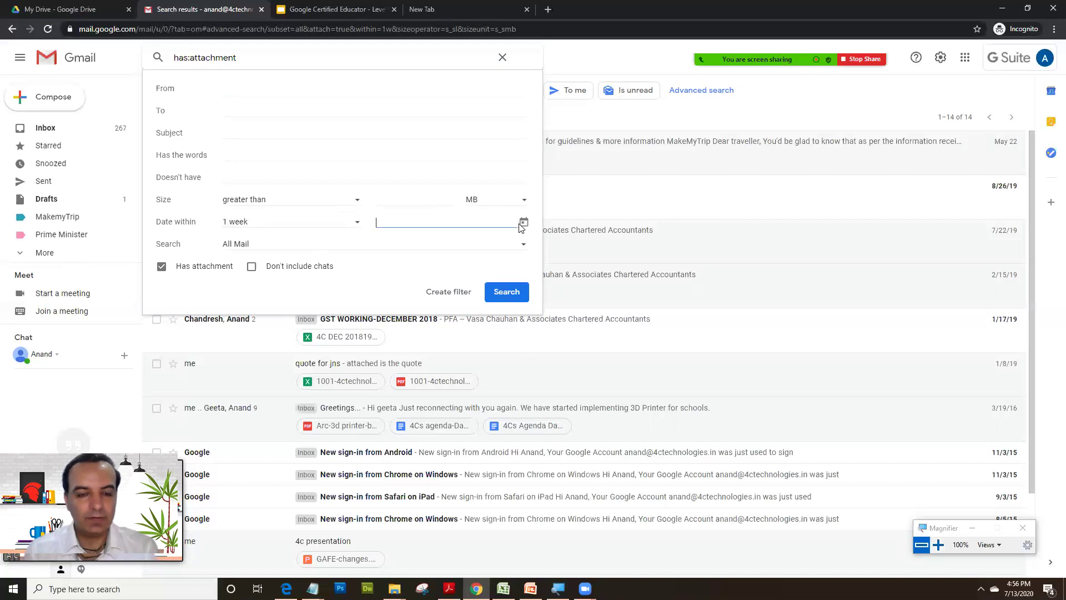
click(484, 223)
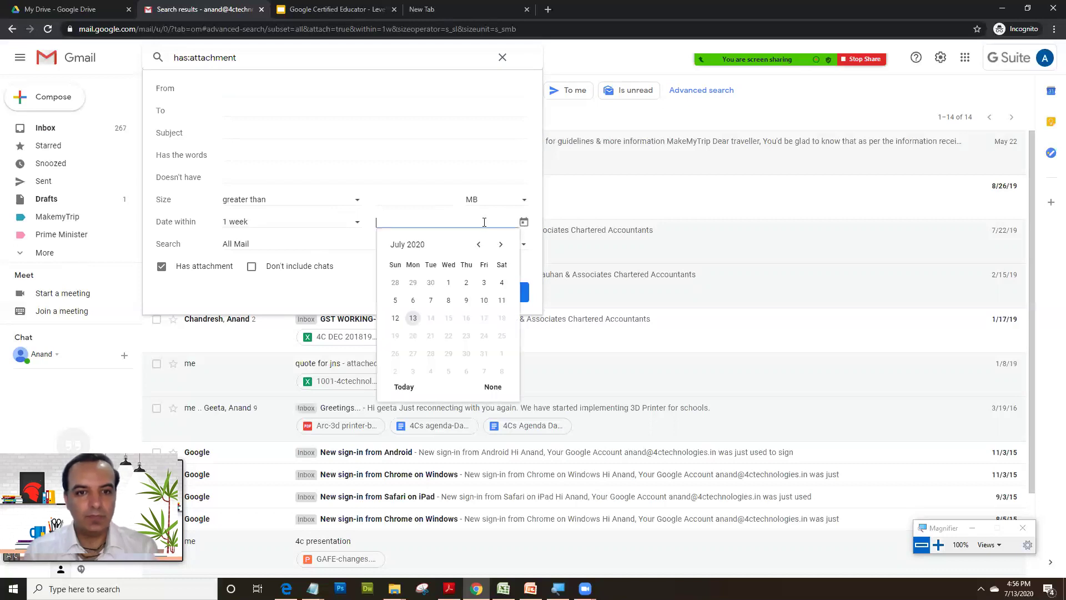
click(413, 318)
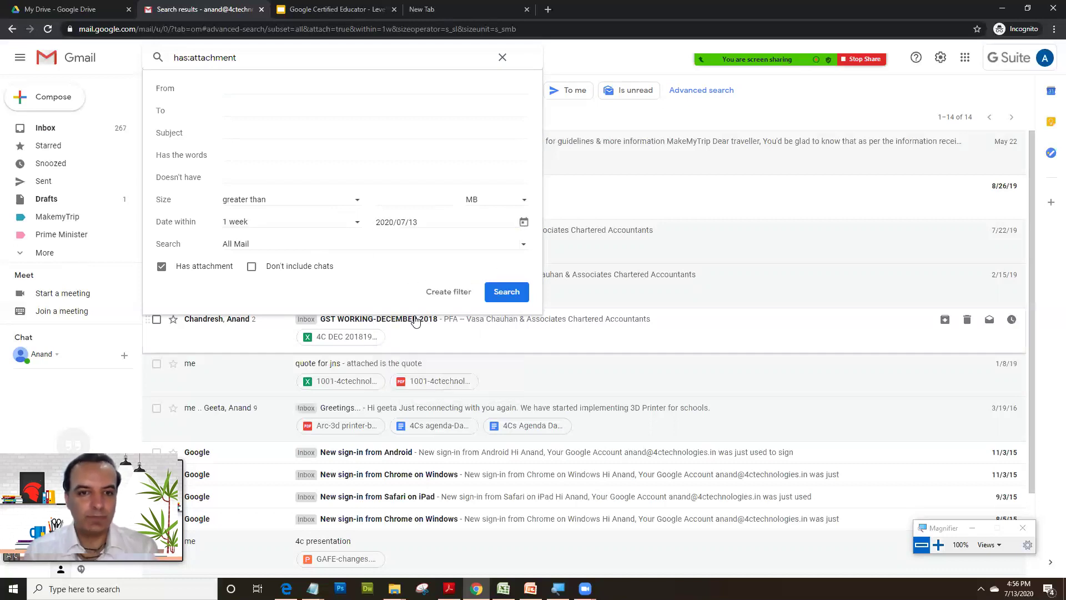
click(410, 221)
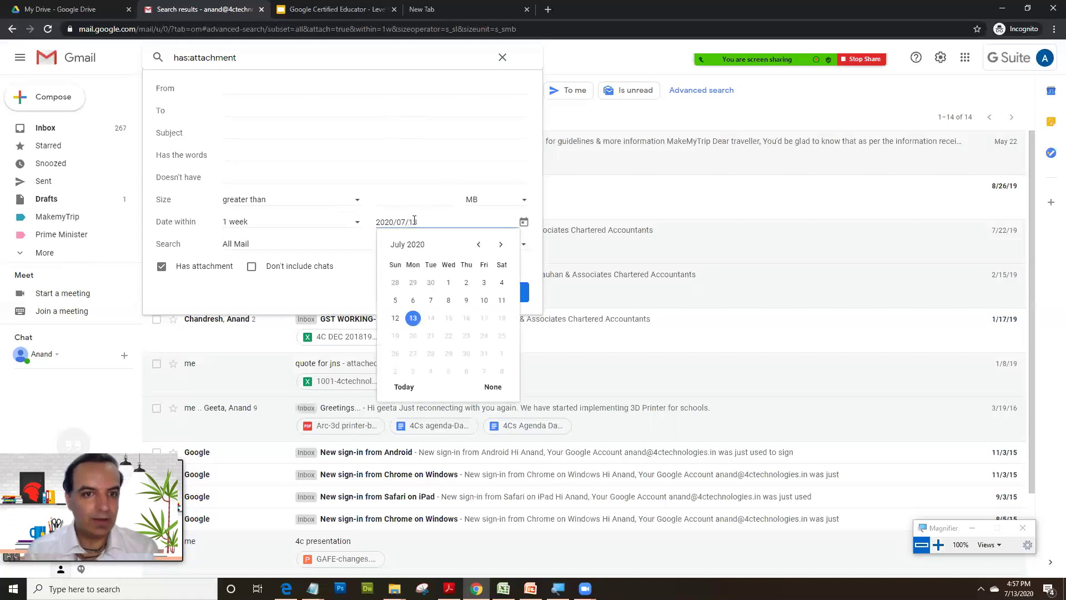
click(357, 266)
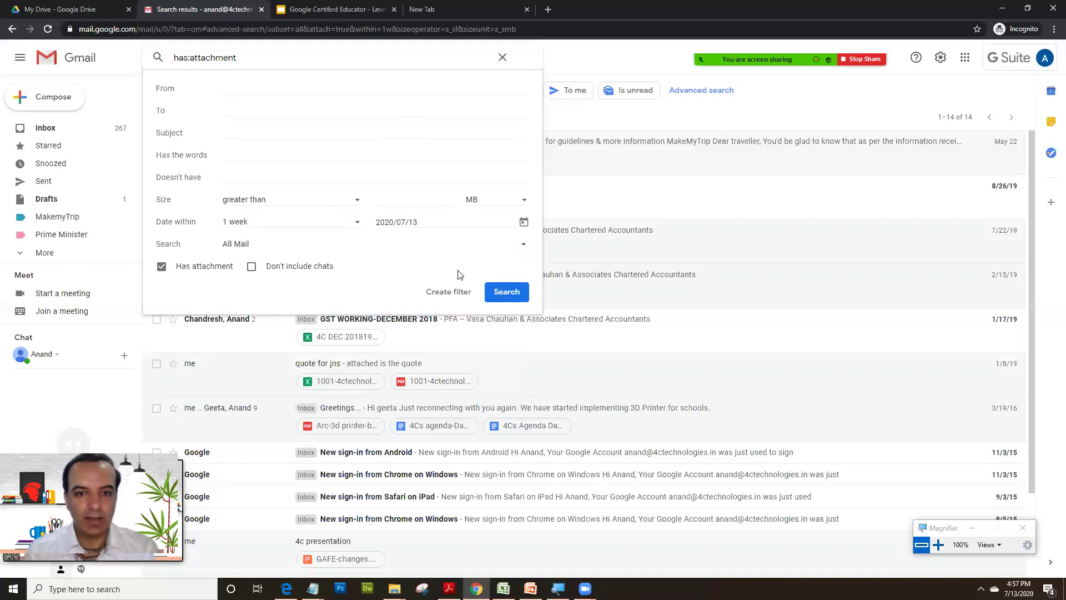
click(503, 292)
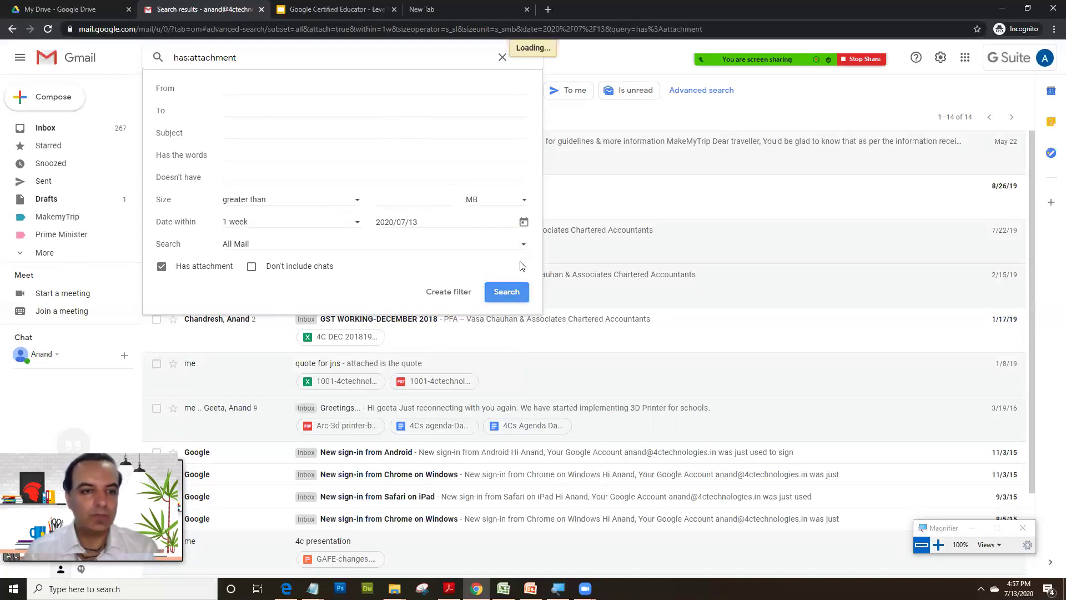
- Clear the search query and bring up a blank advanced search form
click(502, 58)
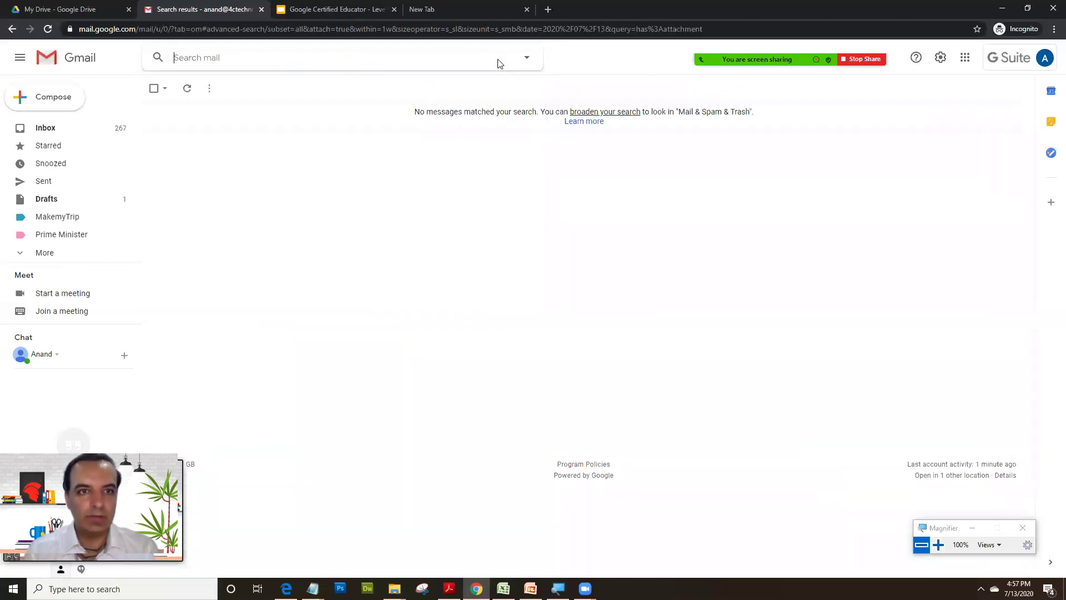
click(526, 57)
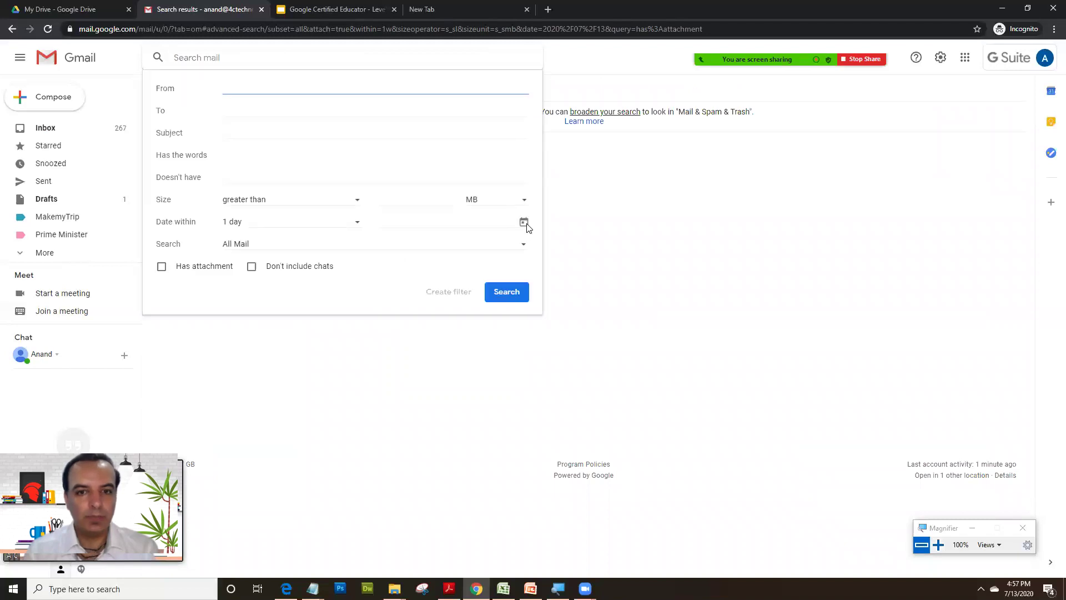
click(523, 224)
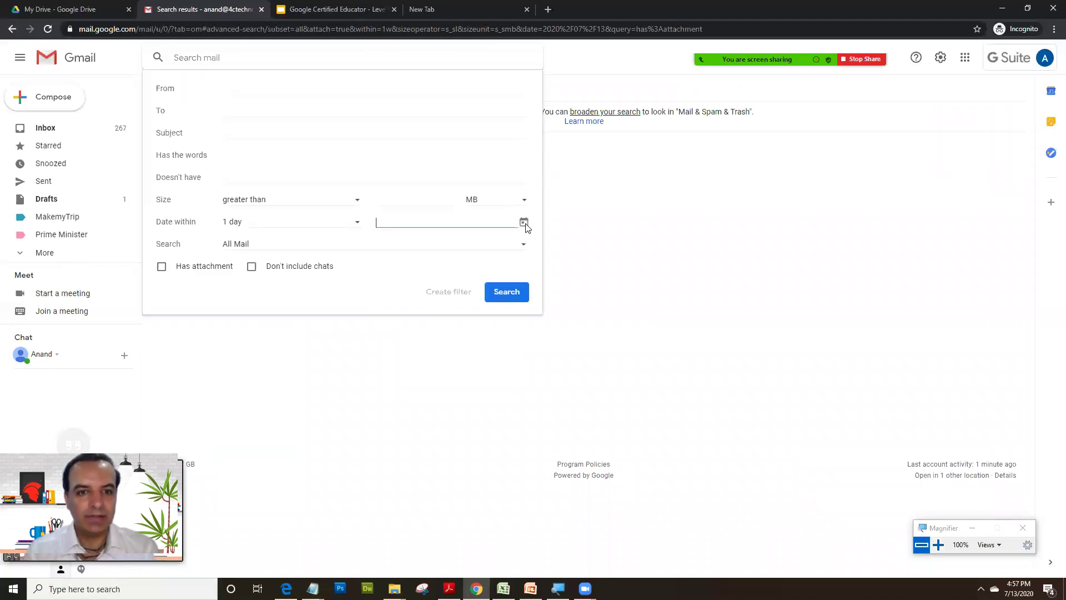
- Search for all mail dated within 1 month of 2020/02/01
click(445, 222)
click(478, 244)
click(478, 244)
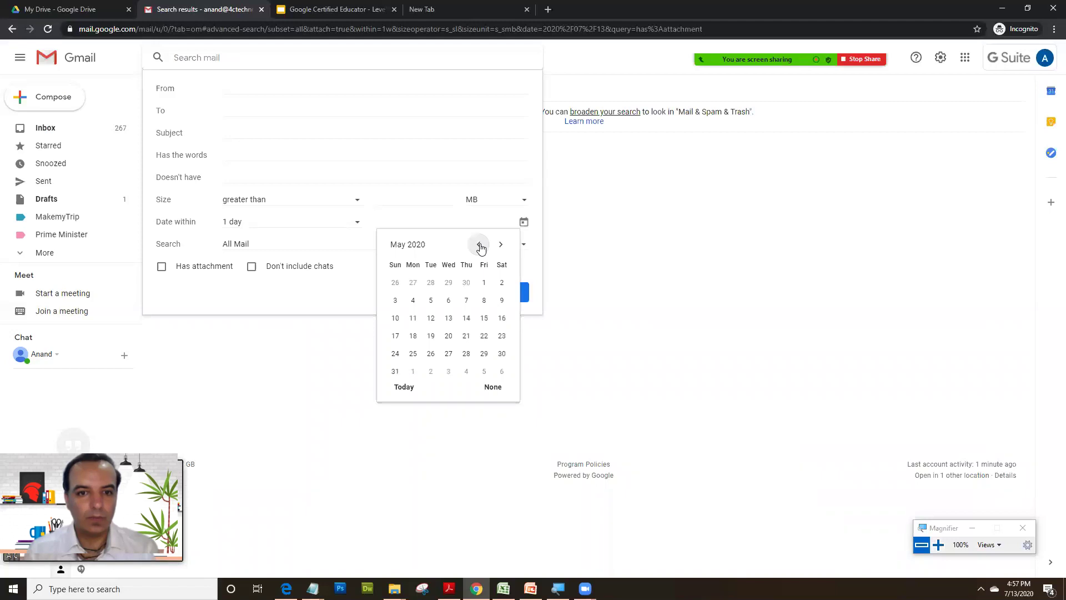
click(478, 244)
click(478, 244)
click(478, 245)
click(501, 282)
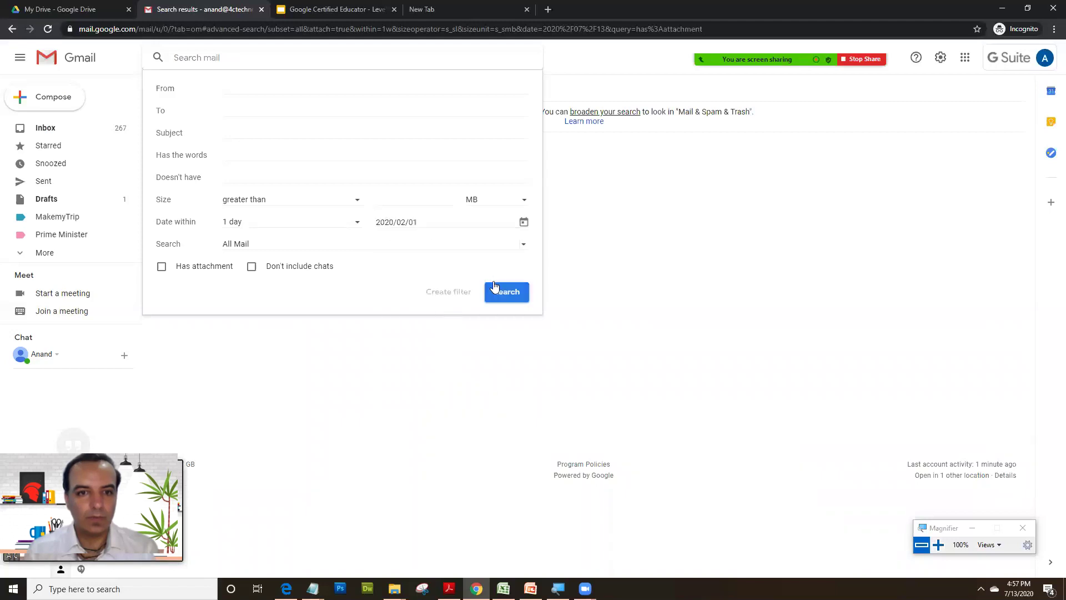
click(347, 227)
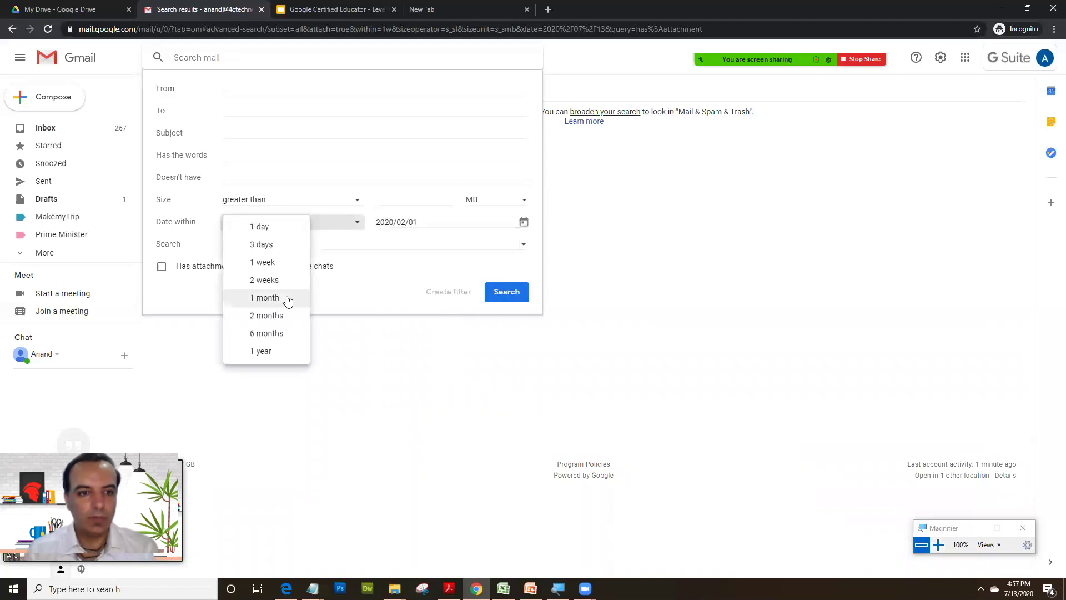
click(291, 295)
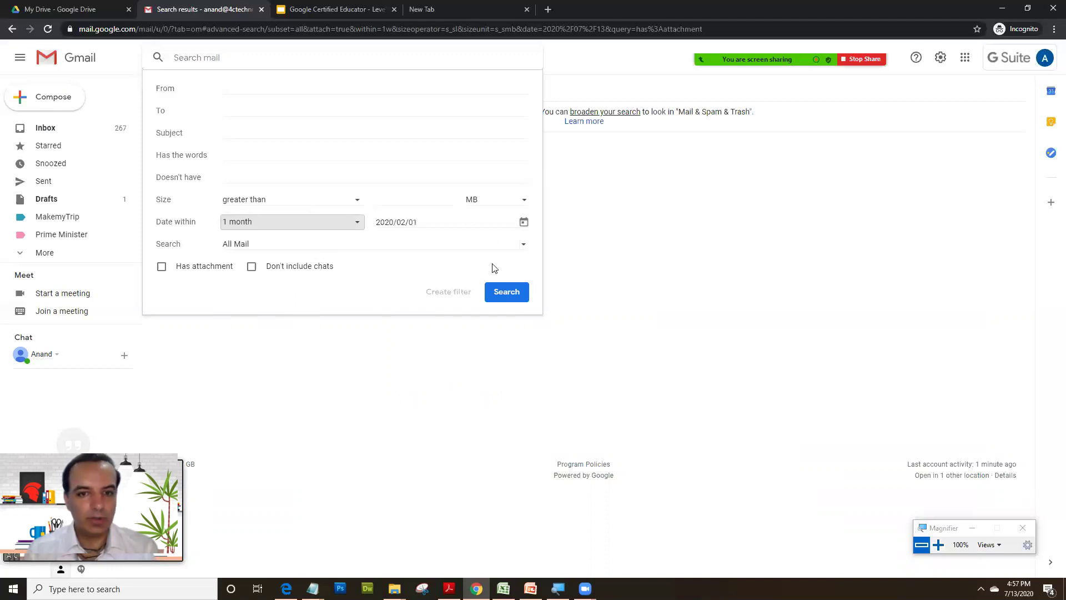
click(506, 292)
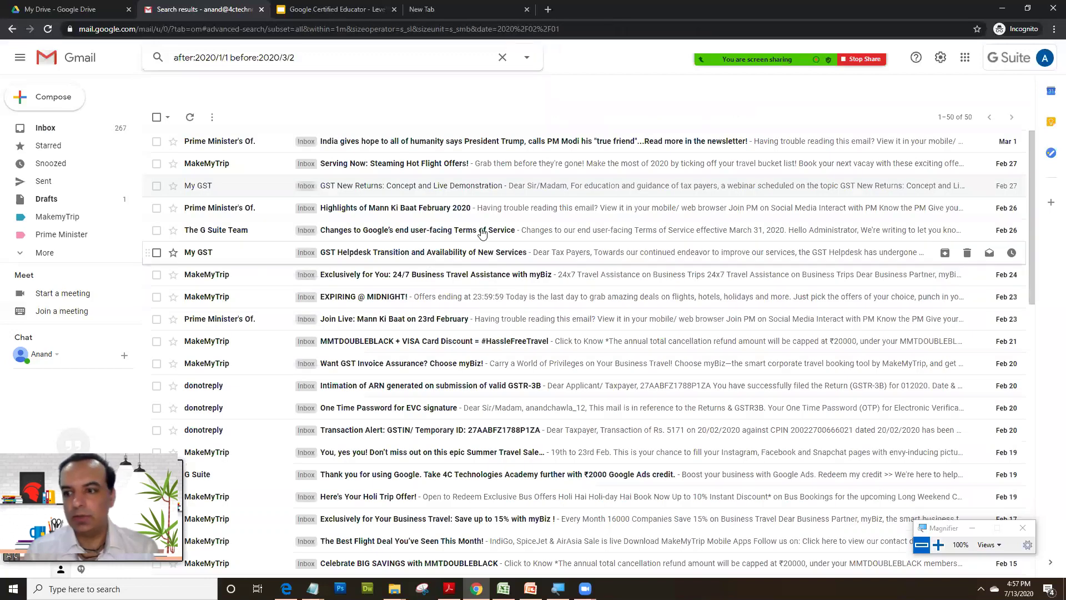
- Scroll through the 50 results dated January 1 to March 1, 2020
scroll(483, 236, down, 10)
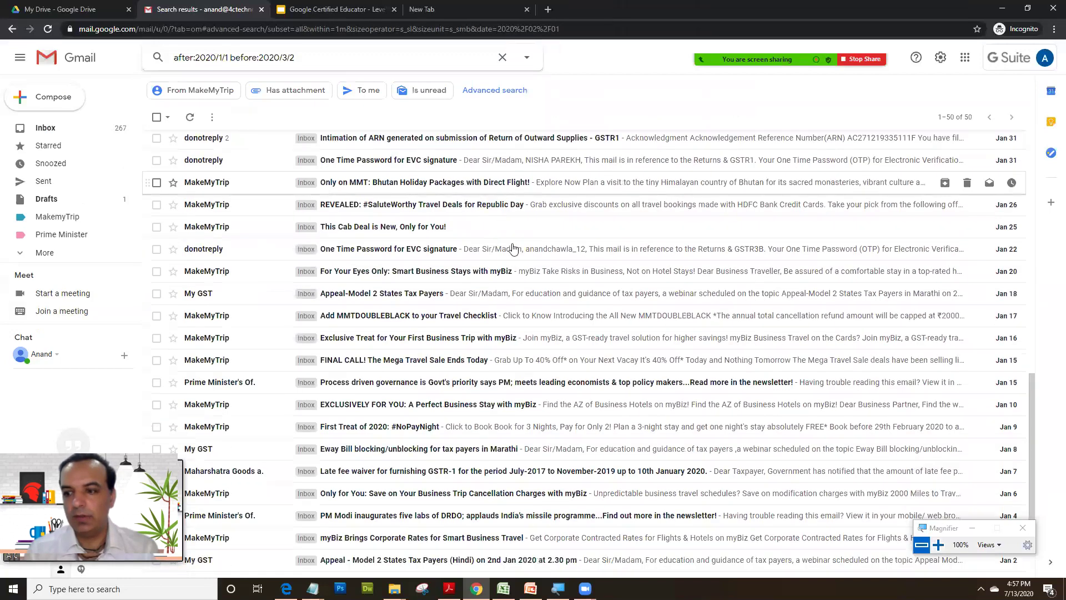
scroll(512, 248, down, 2)
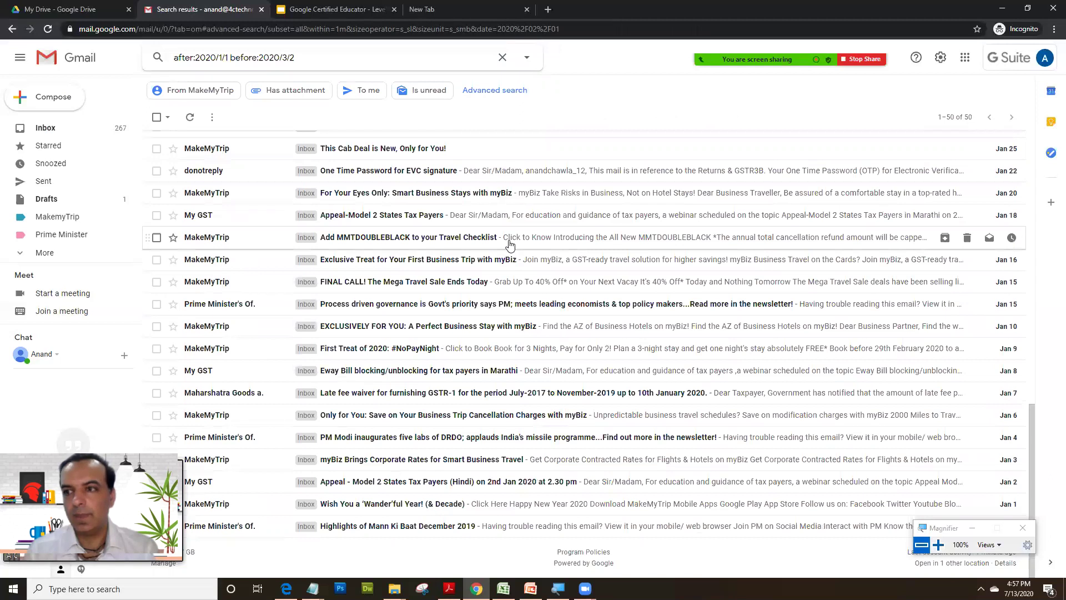
scroll(441, 215, up, 12)
scroll(440, 215, up, 1)
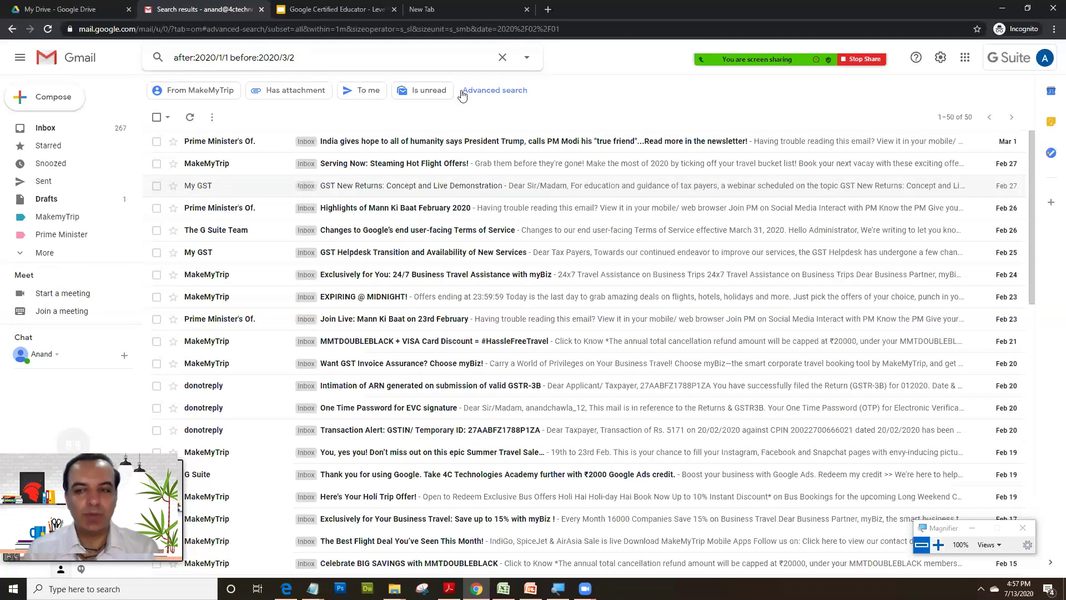
scroll(885, 209, down, 12)
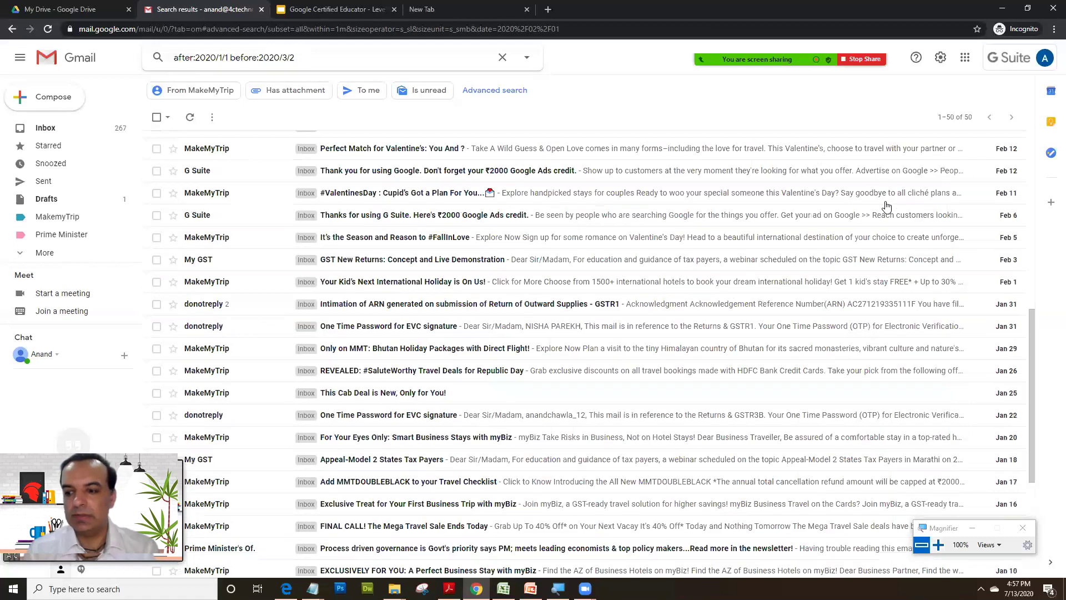
- Search for messages containing the word 'help', leaving the From field empty
click(502, 57)
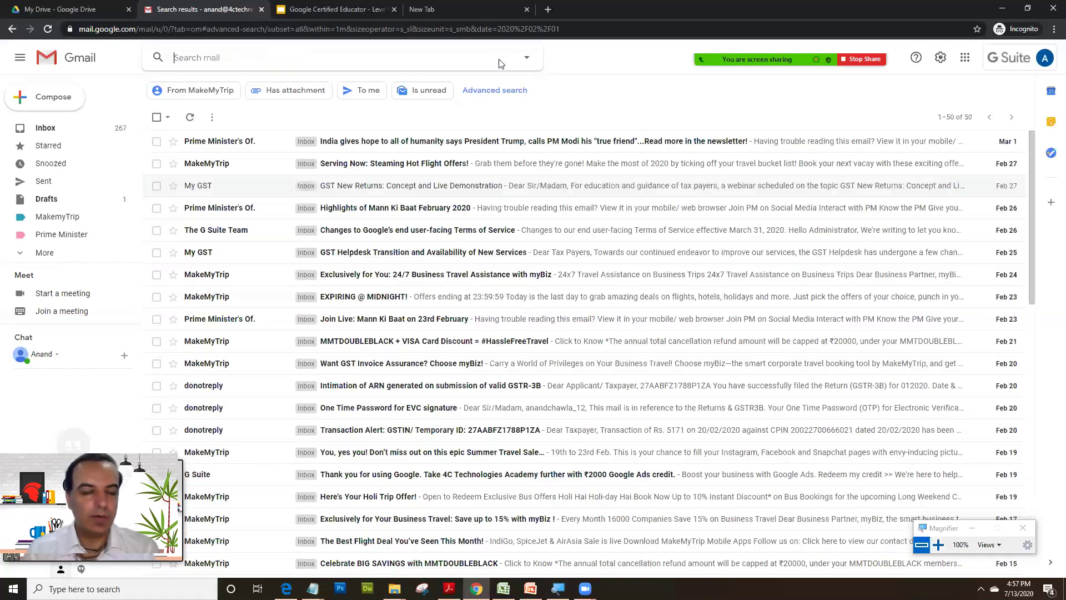
click(527, 58)
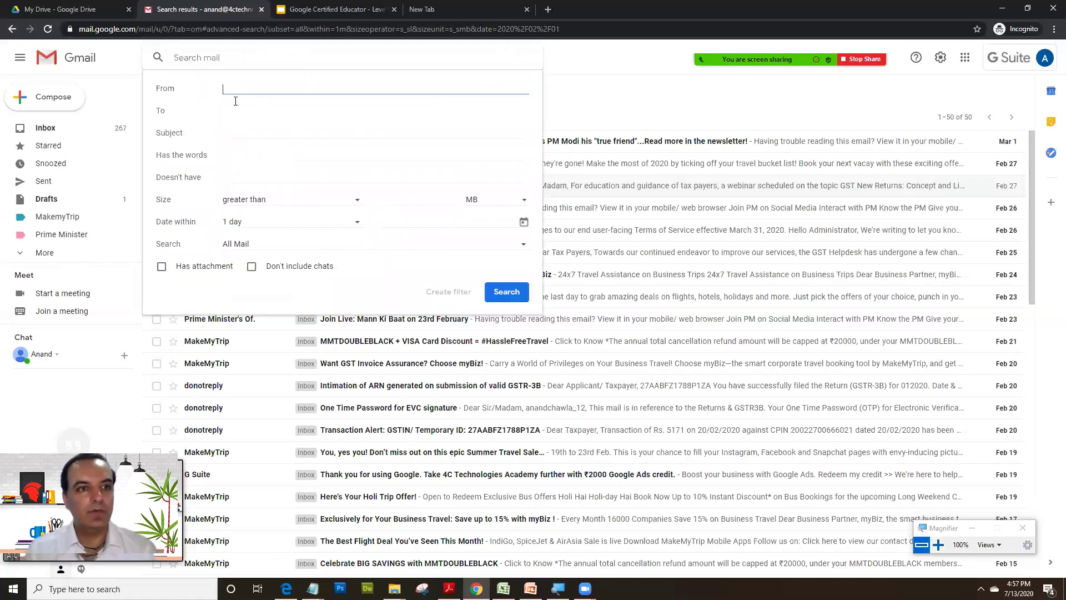
text(m)
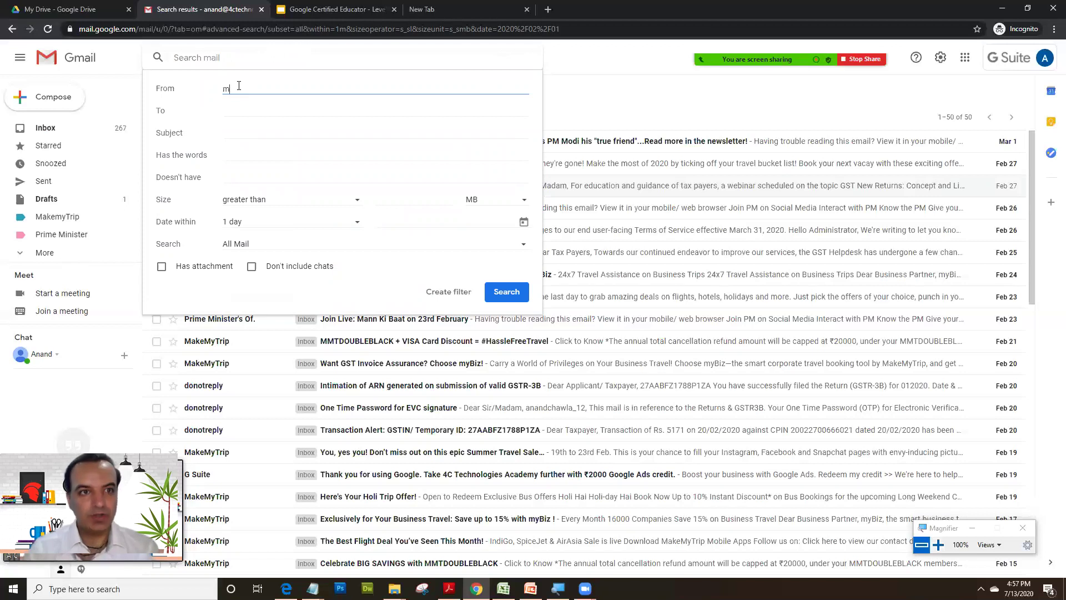
text(akemytrip)
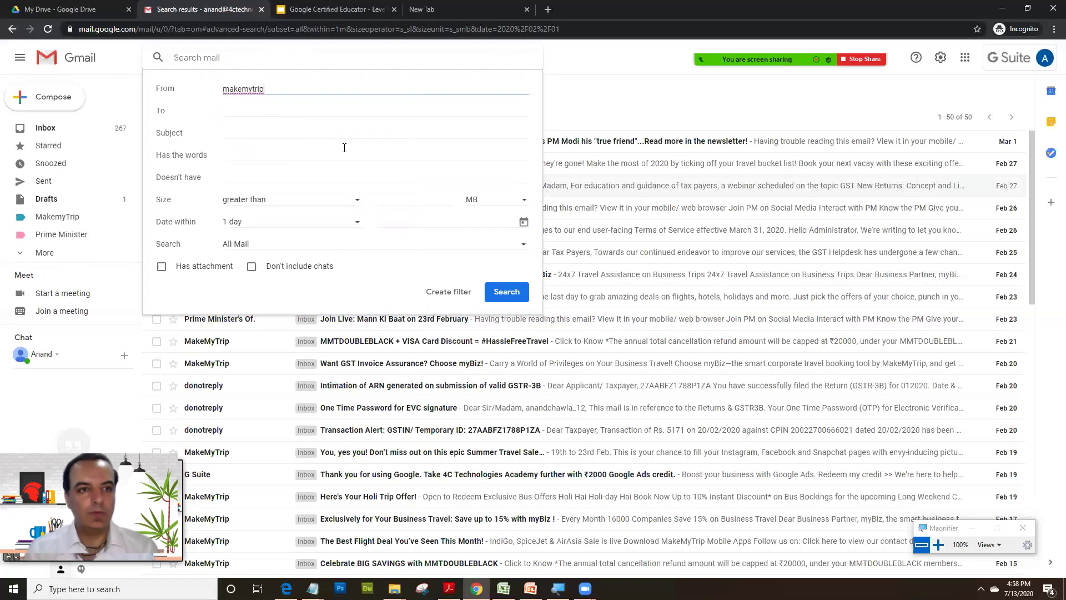
double_click(277, 87)
key(BackSpace)
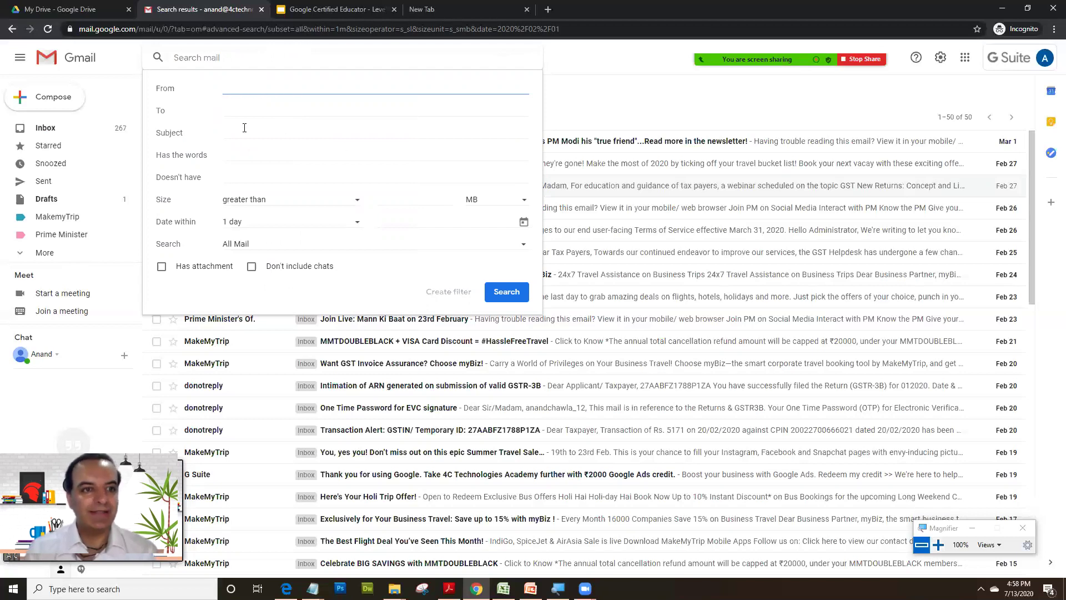
click(244, 129)
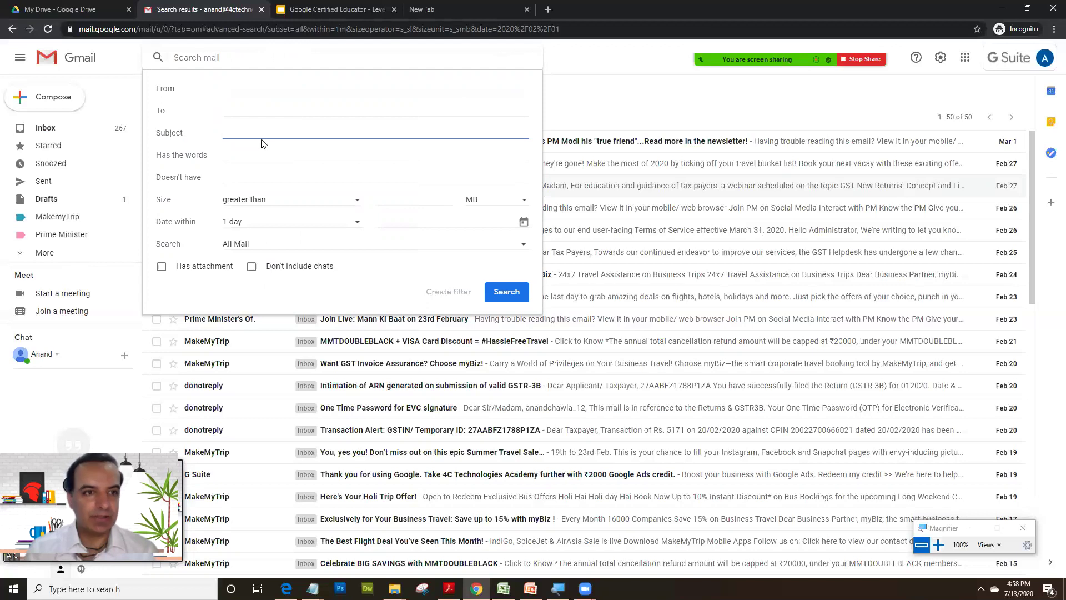
click(233, 153)
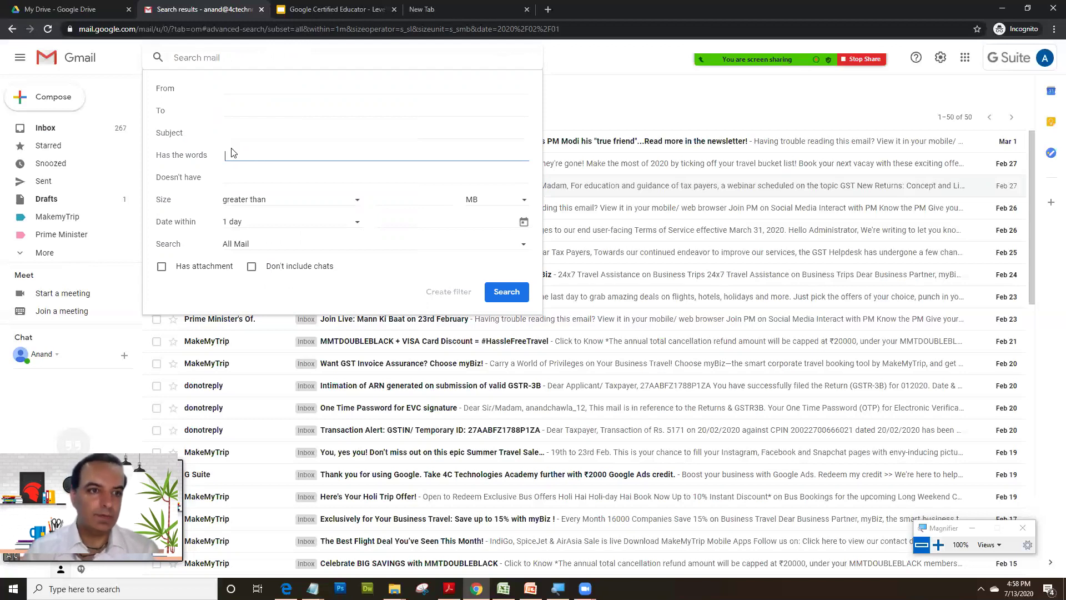
text(h)
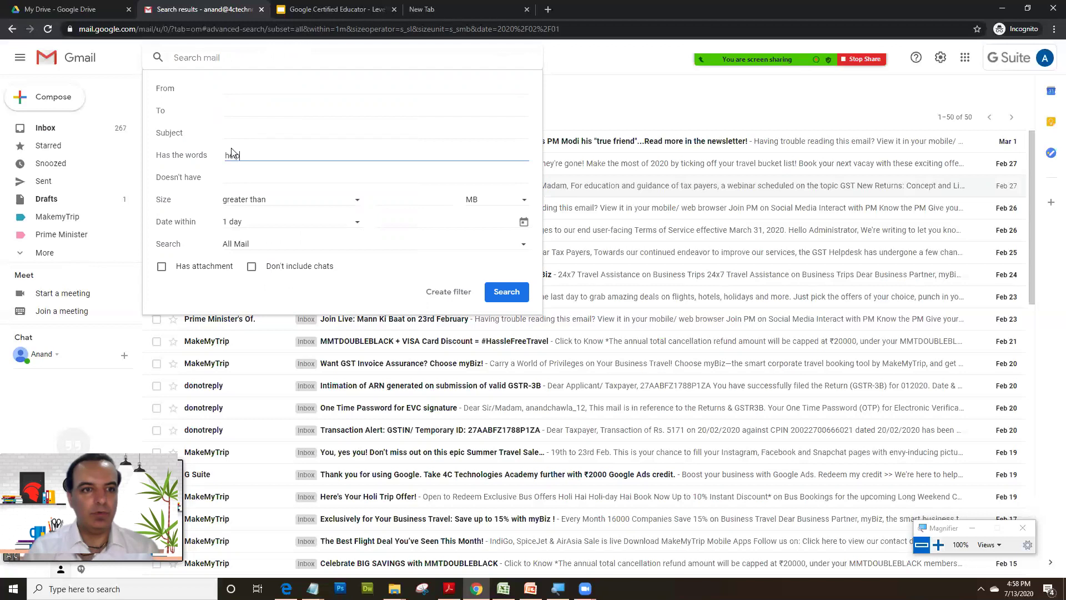
text(elp)
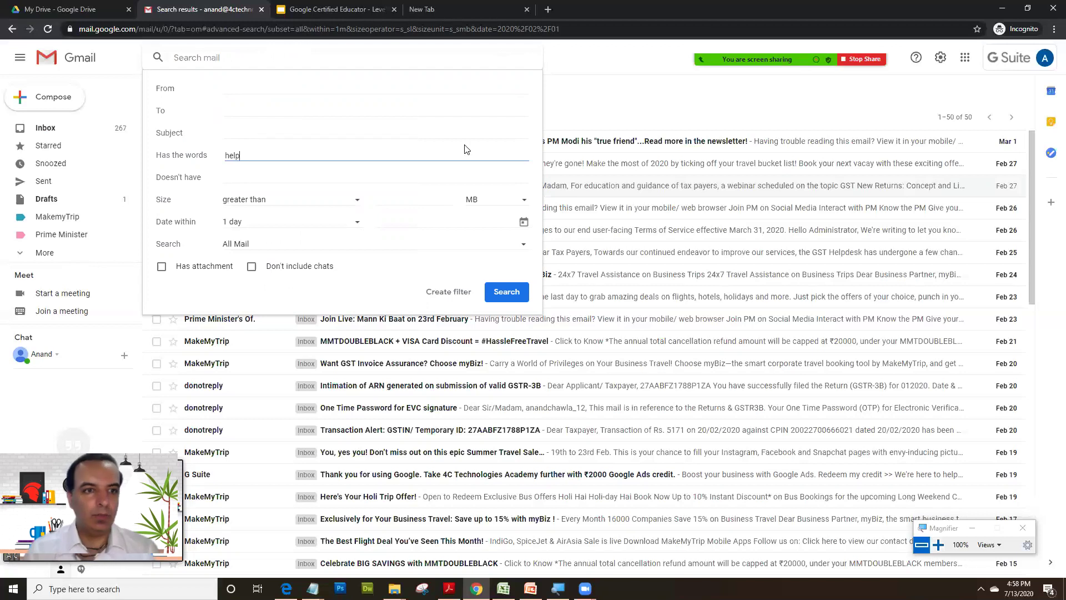
click(498, 291)
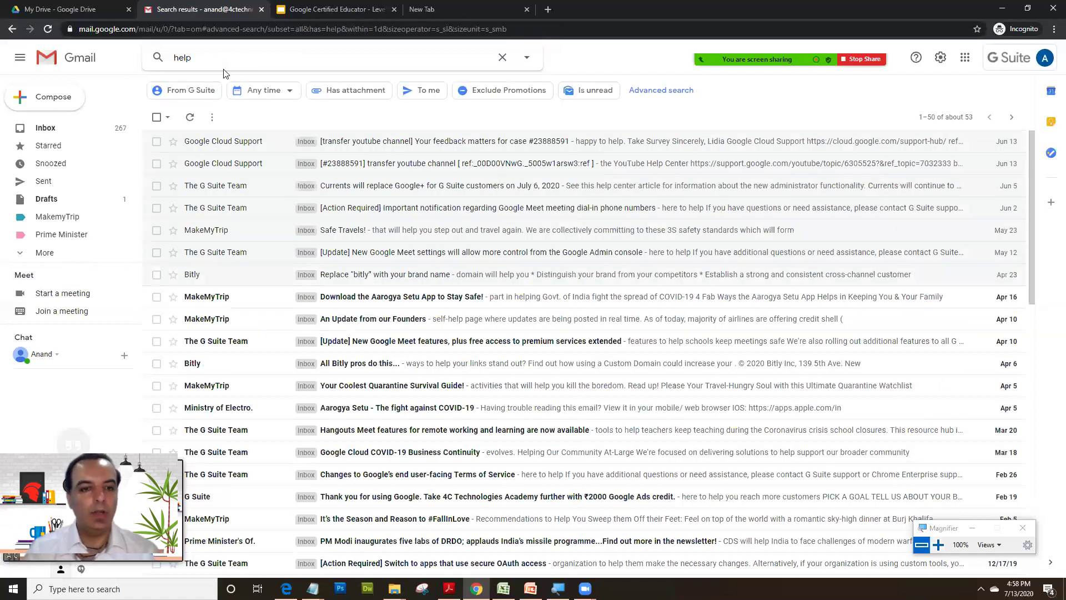
- Clear the 'help' query and enter a 500 KB size limit in a fresh advanced search
click(502, 58)
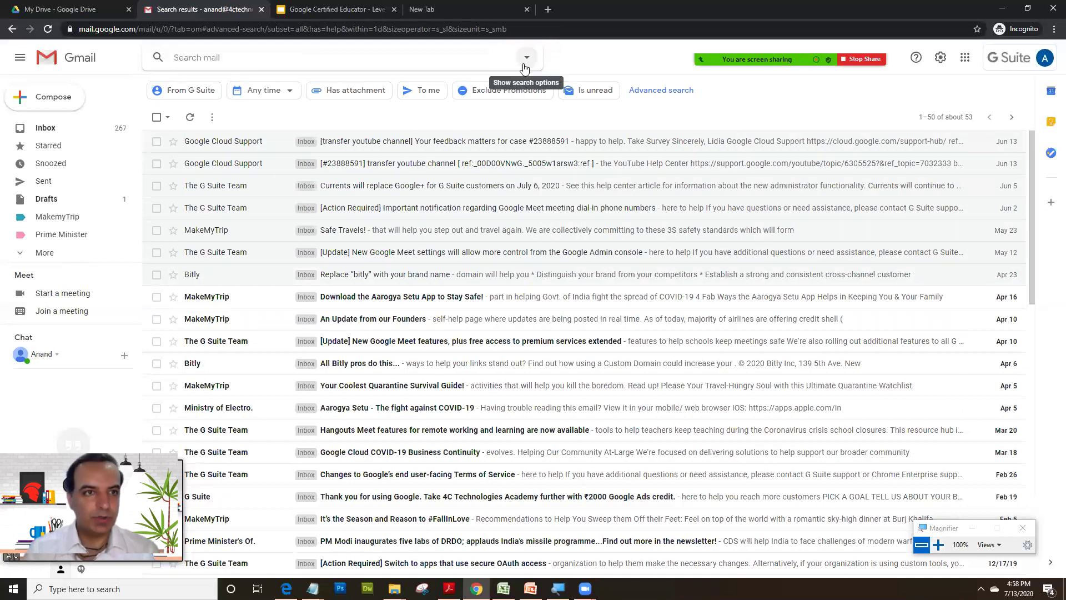
click(523, 64)
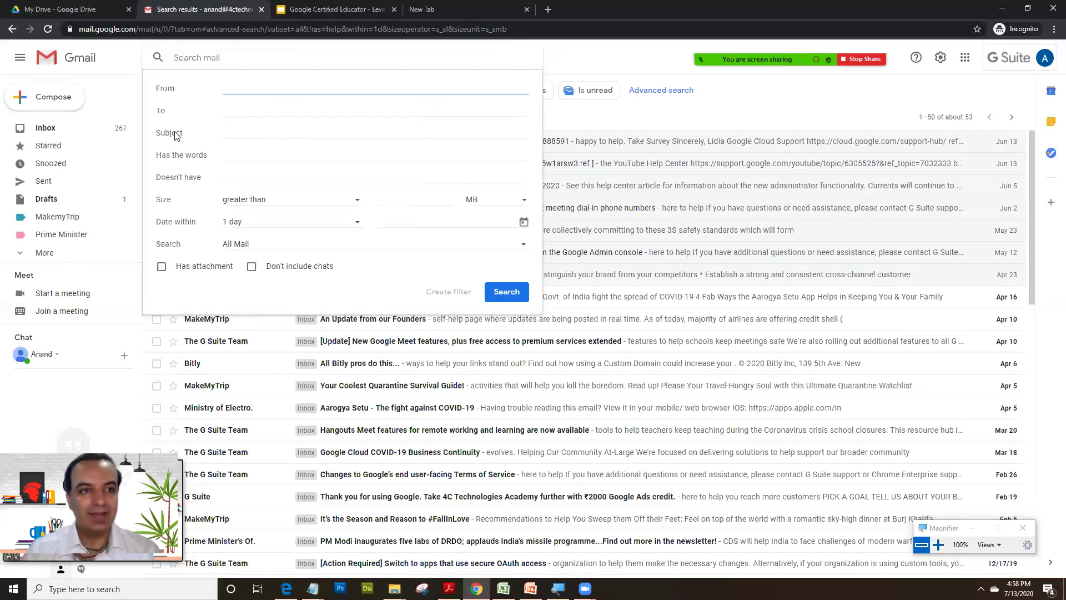
click(238, 135)
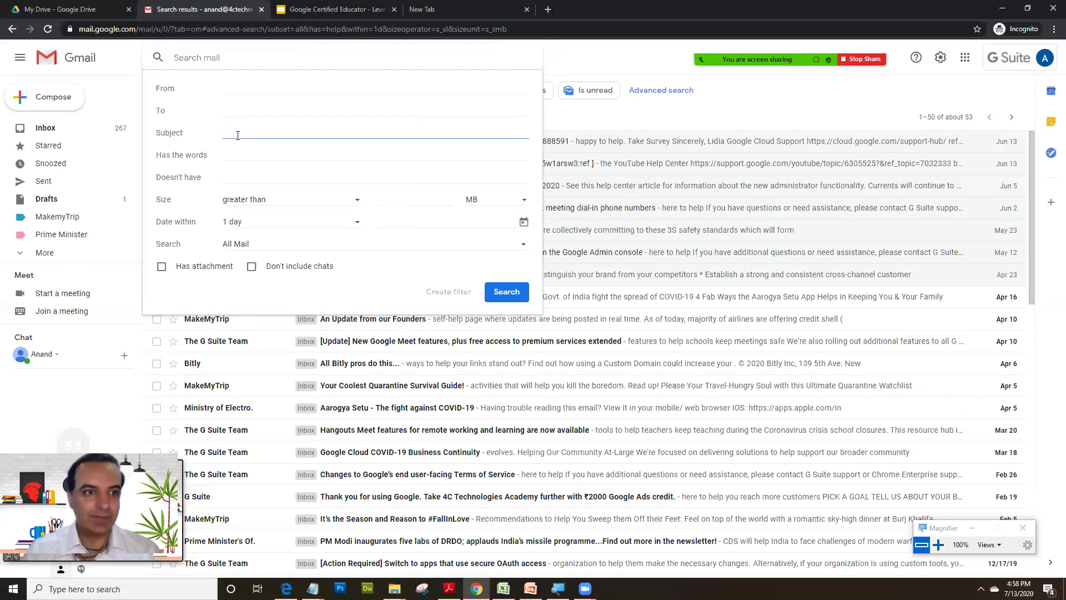
click(233, 153)
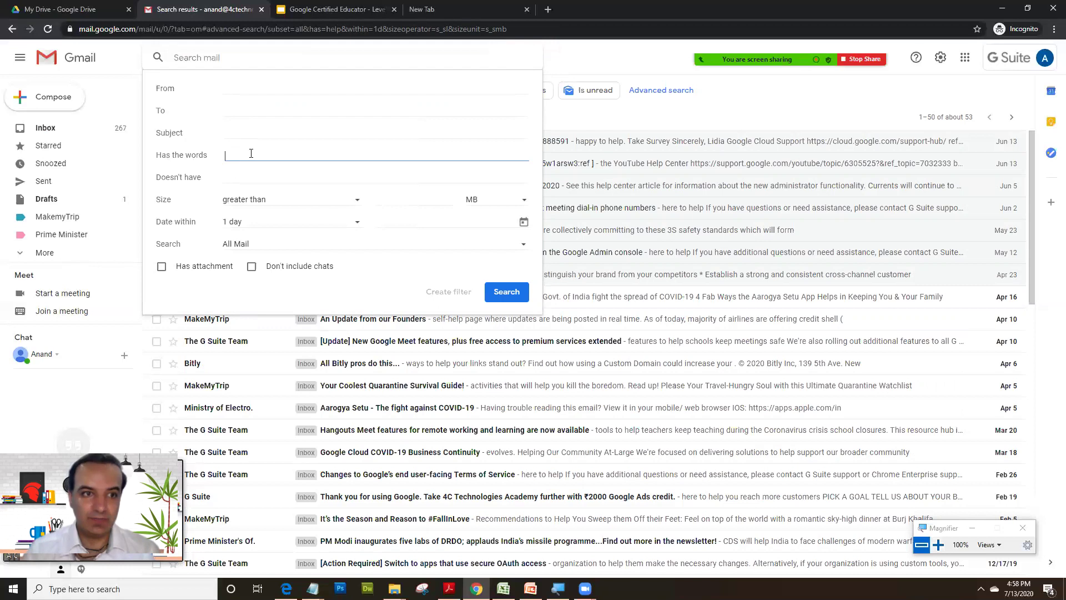
click(229, 176)
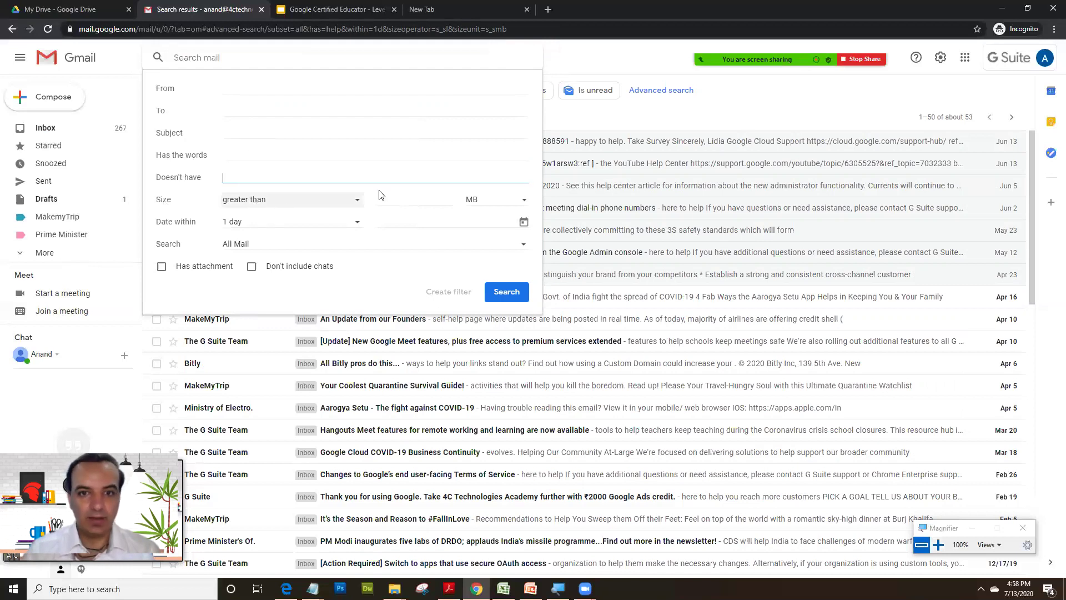
click(423, 197)
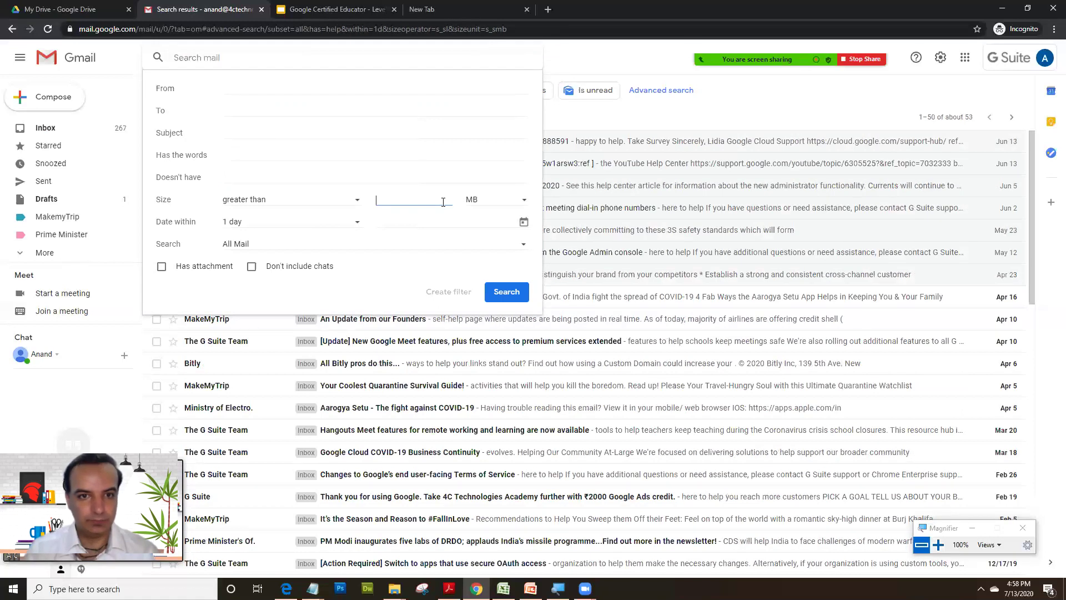
click(488, 201)
click(492, 222)
click(400, 196)
text(5)
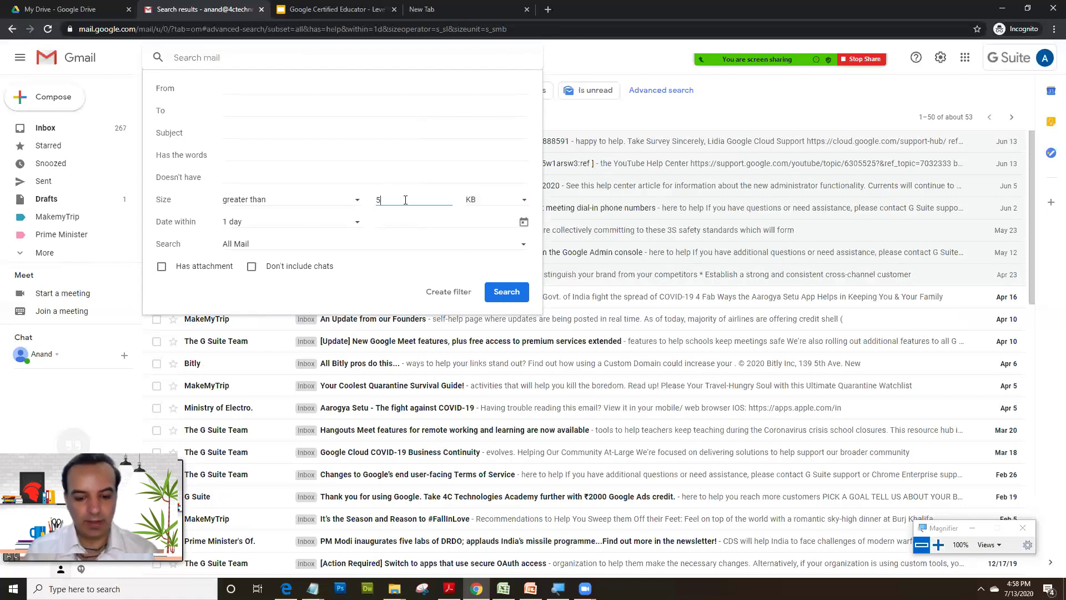
text(00)
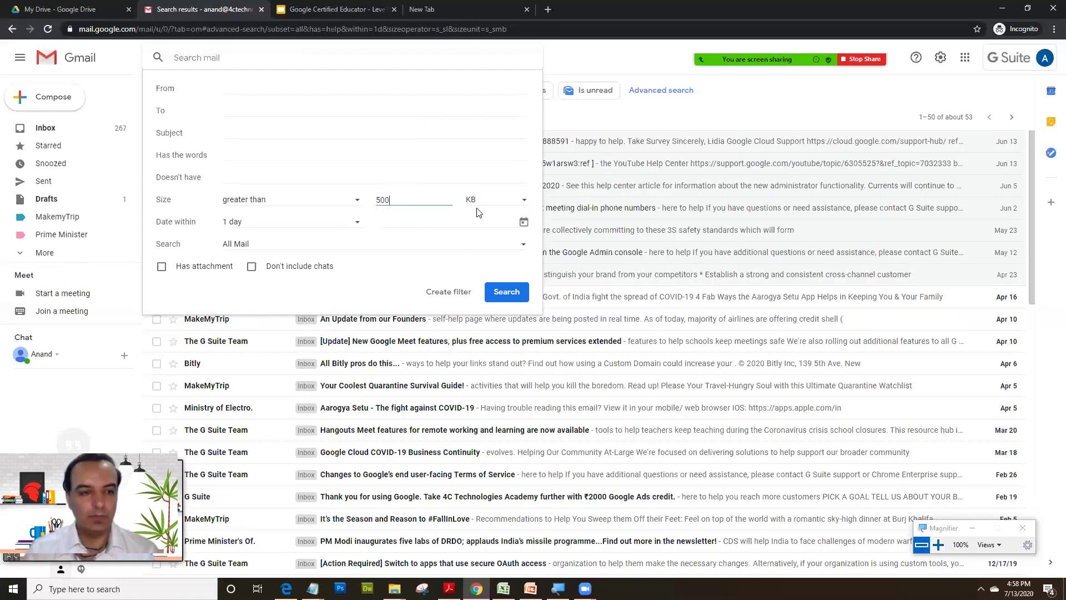
- Set Date within to 1 month, leaving the reference date unpicked
click(294, 226)
click(272, 297)
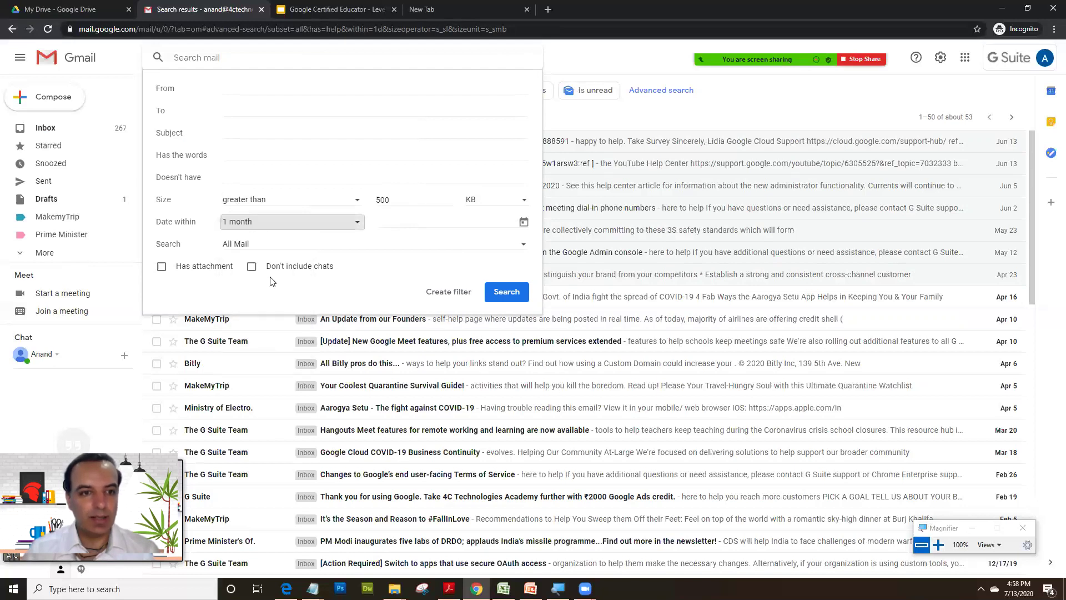
click(523, 222)
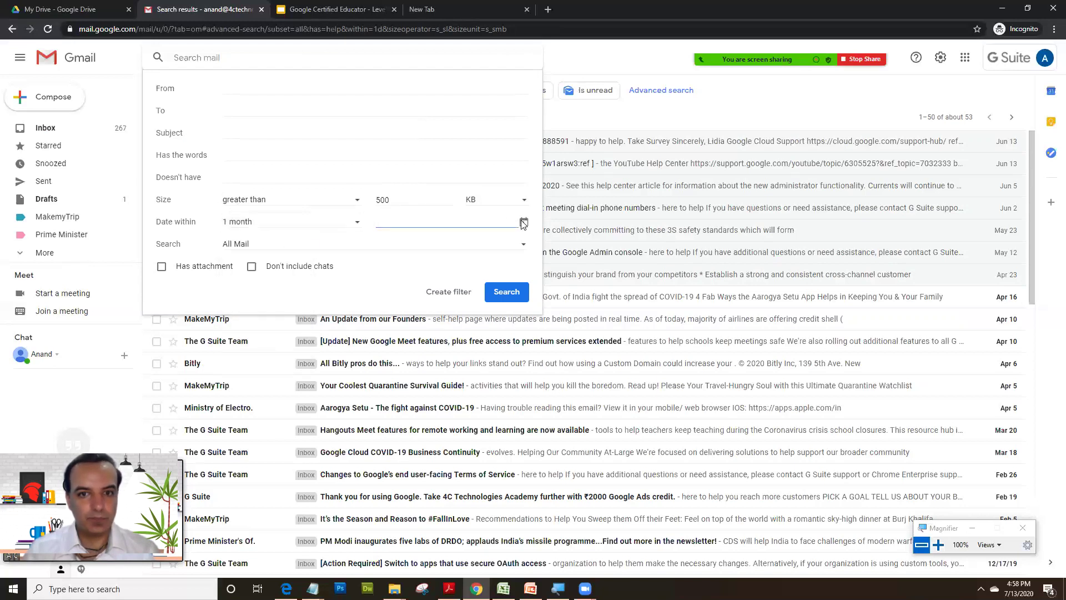
click(454, 224)
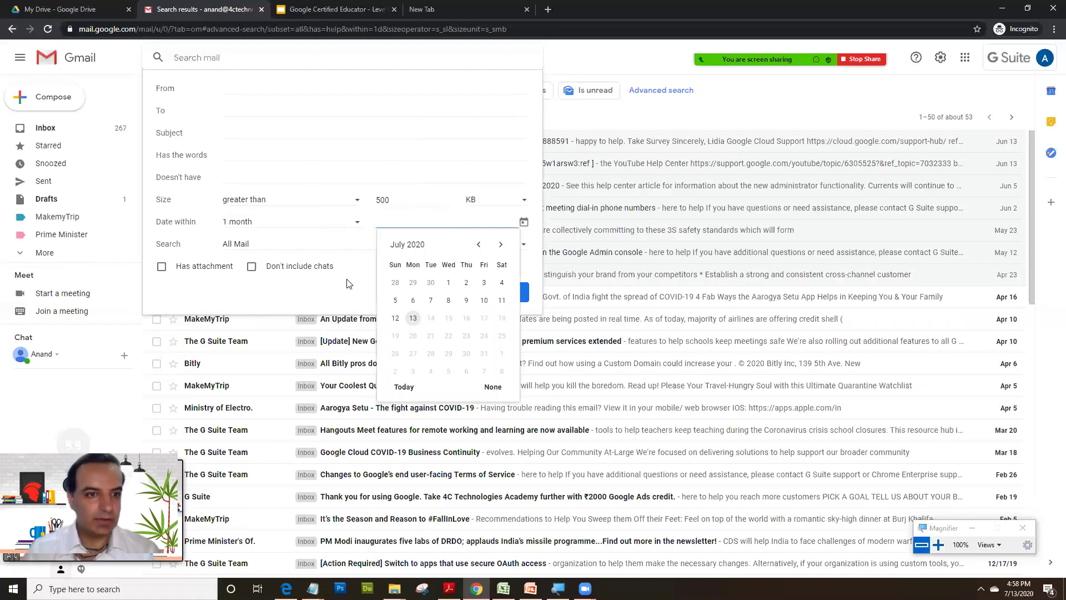
click(317, 301)
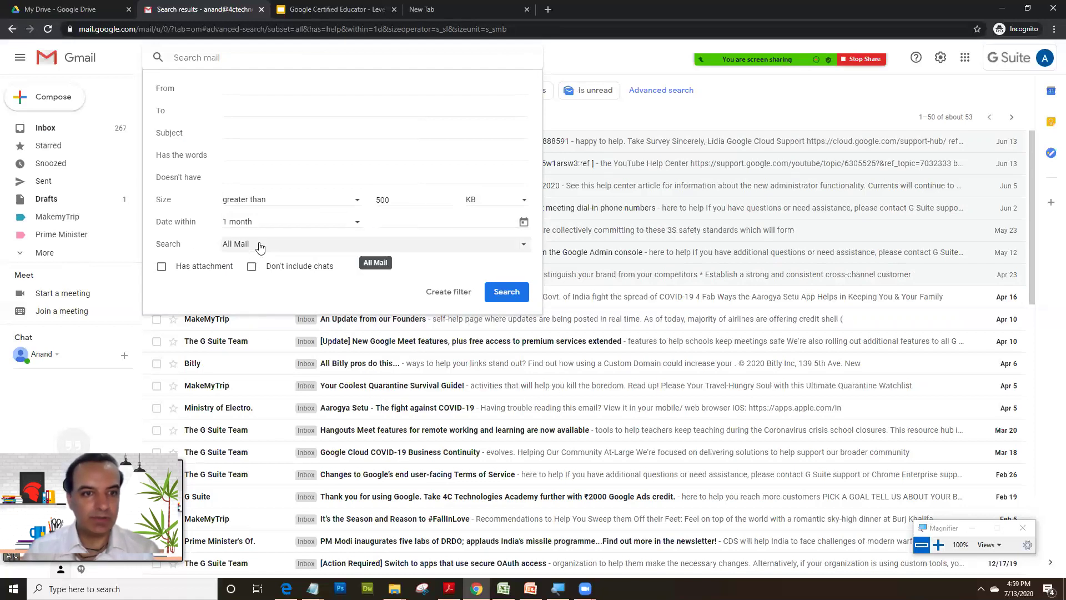
- Clear the 500 size value and limit the search to the Prime-Minister label
double_click(416, 202)
key(BackSpace)
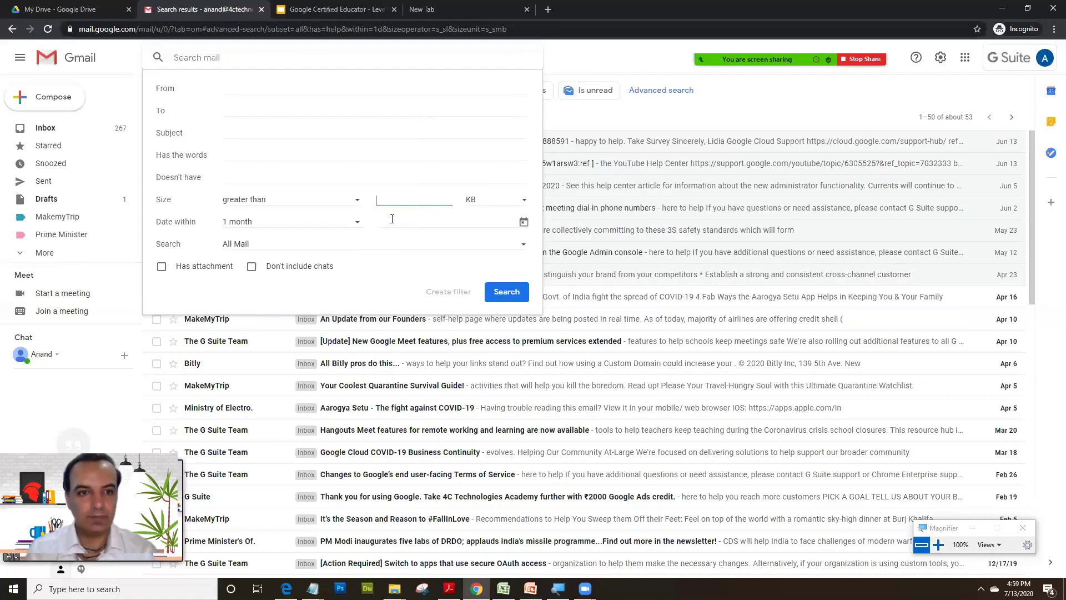
click(351, 244)
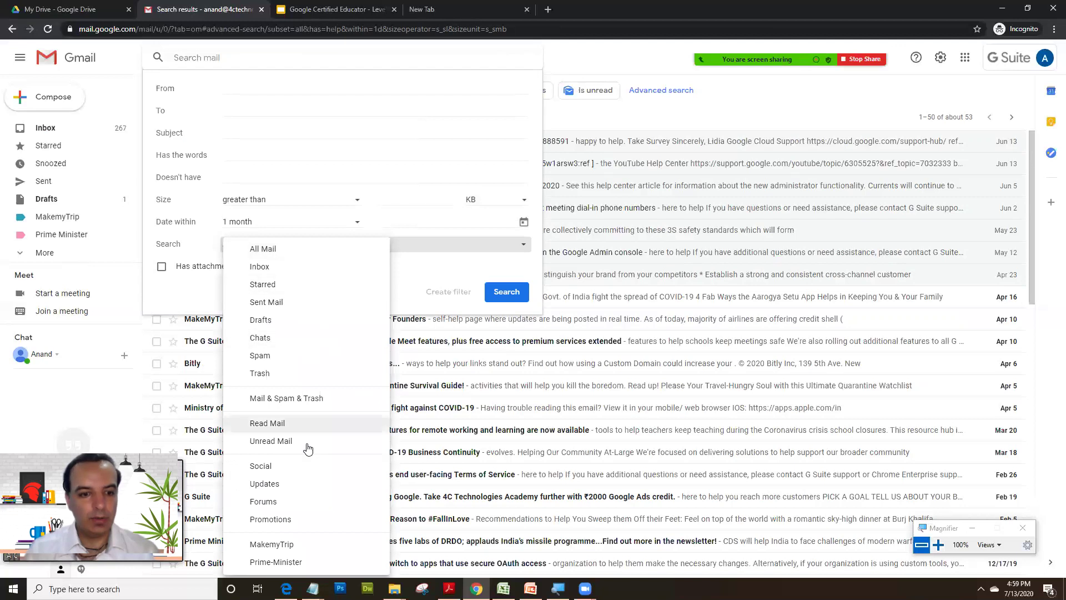
click(294, 562)
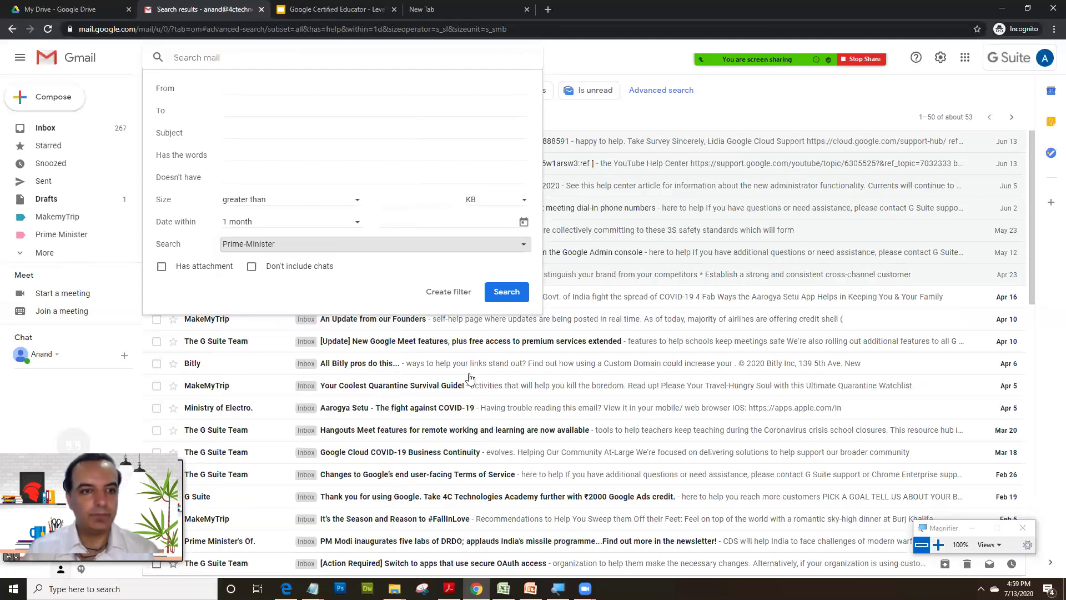
- Run the Prime-Minister label search with a size:1mb filter, which finds no messages
click(501, 298)
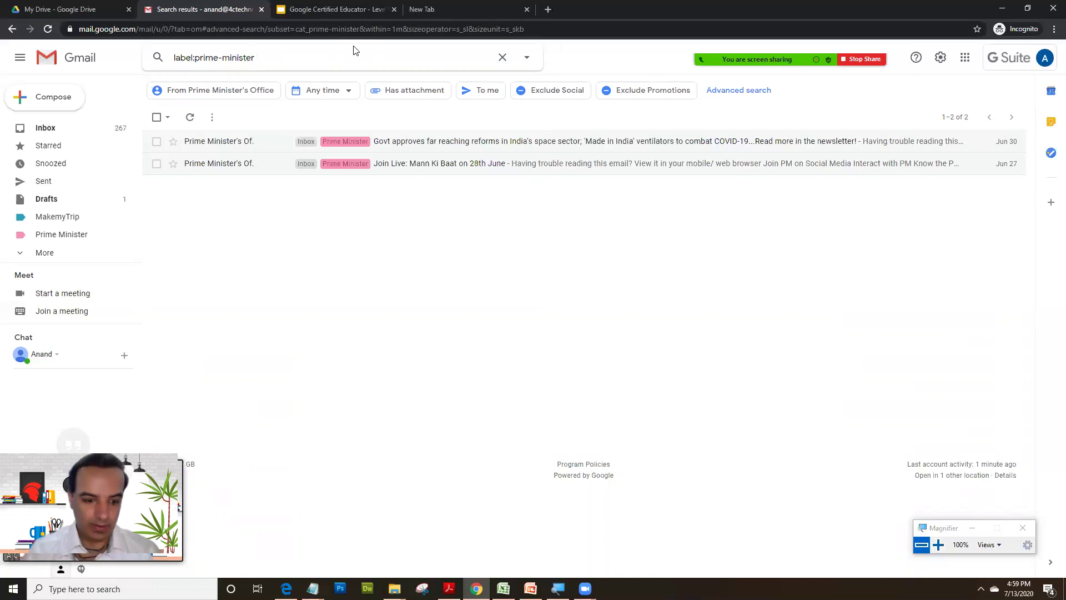
text(size:1mb)
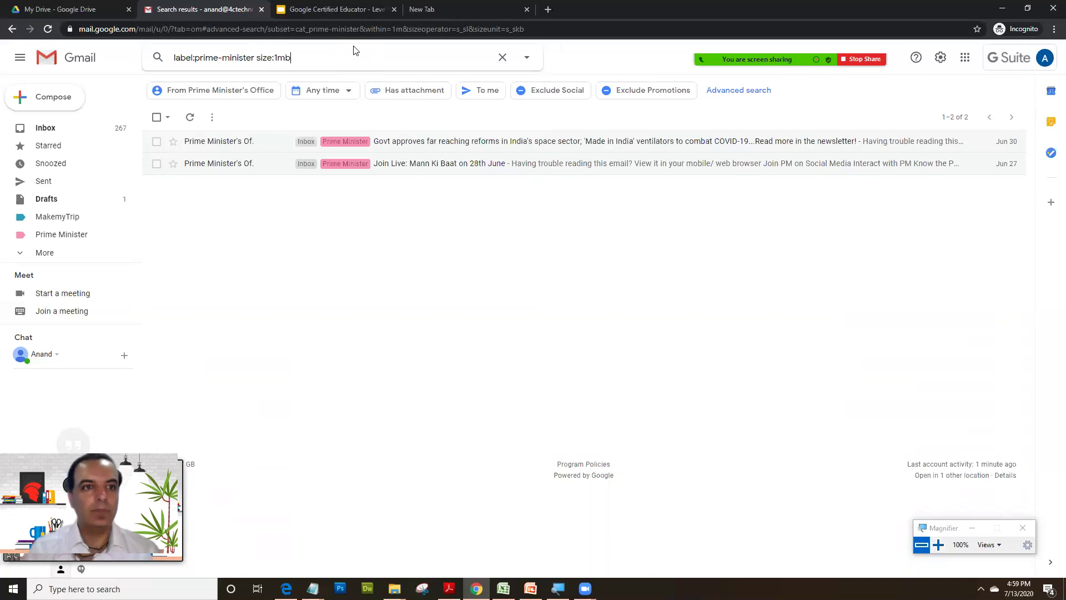
key(Return)
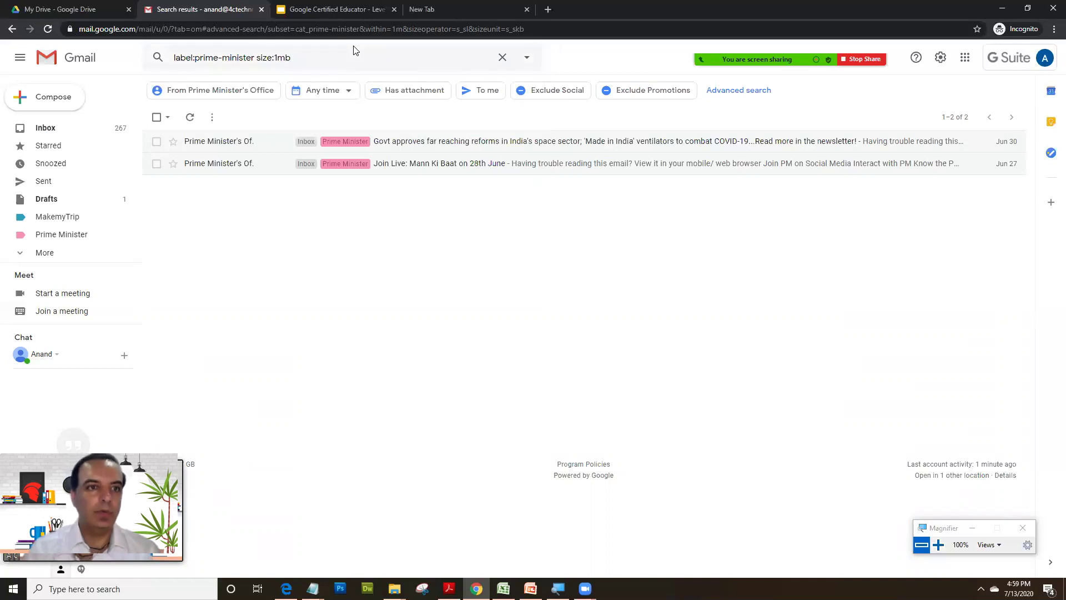
- Clear the query, reopen search options, and switch to the Google Certified Educator slides
click(502, 57)
click(527, 57)
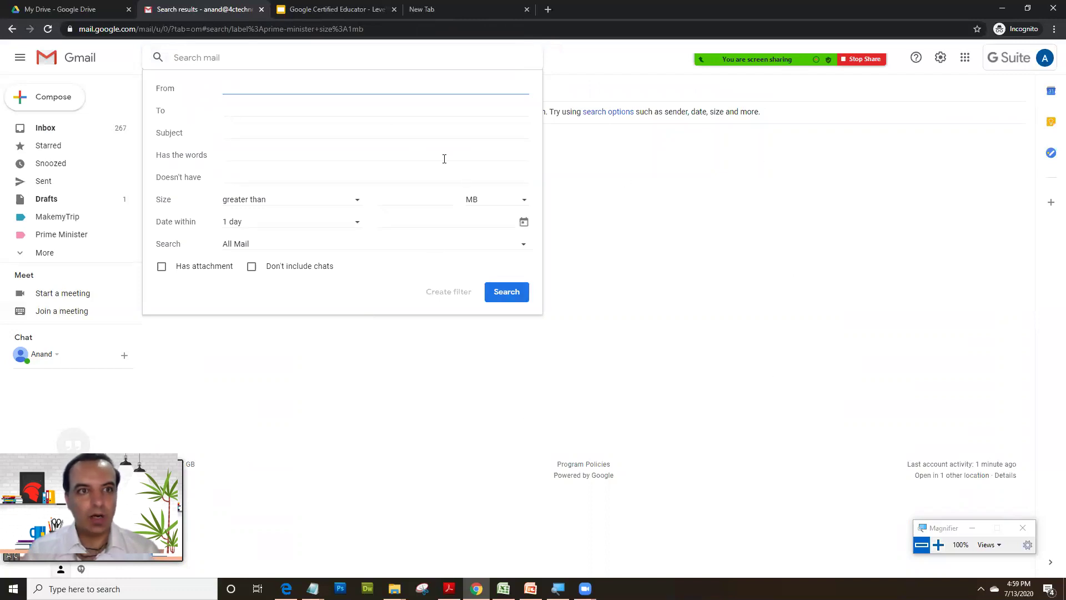
click(291, 7)
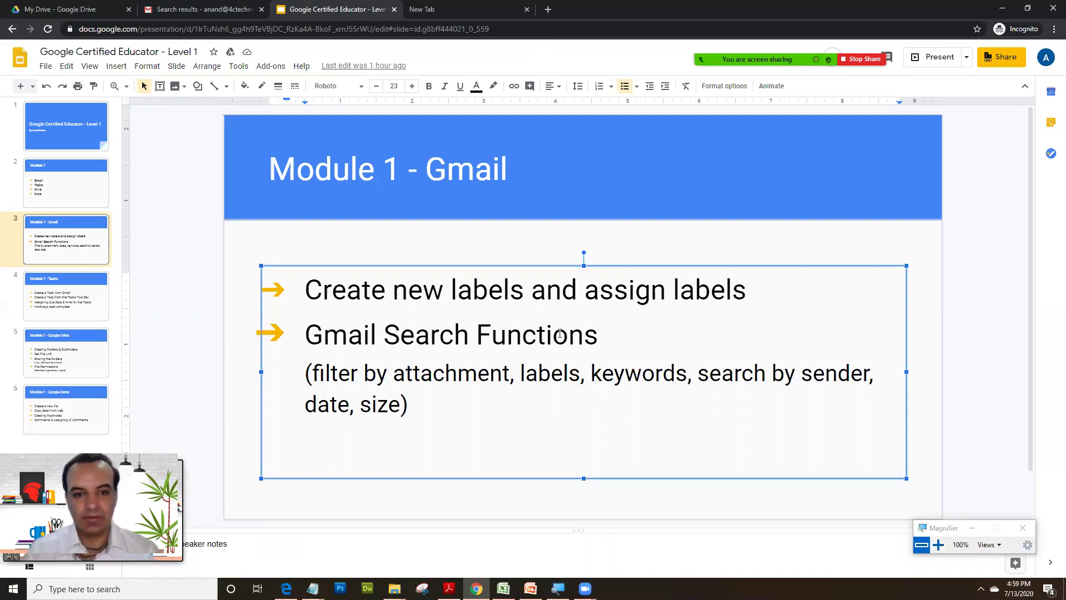
click(445, 373)
click(551, 373)
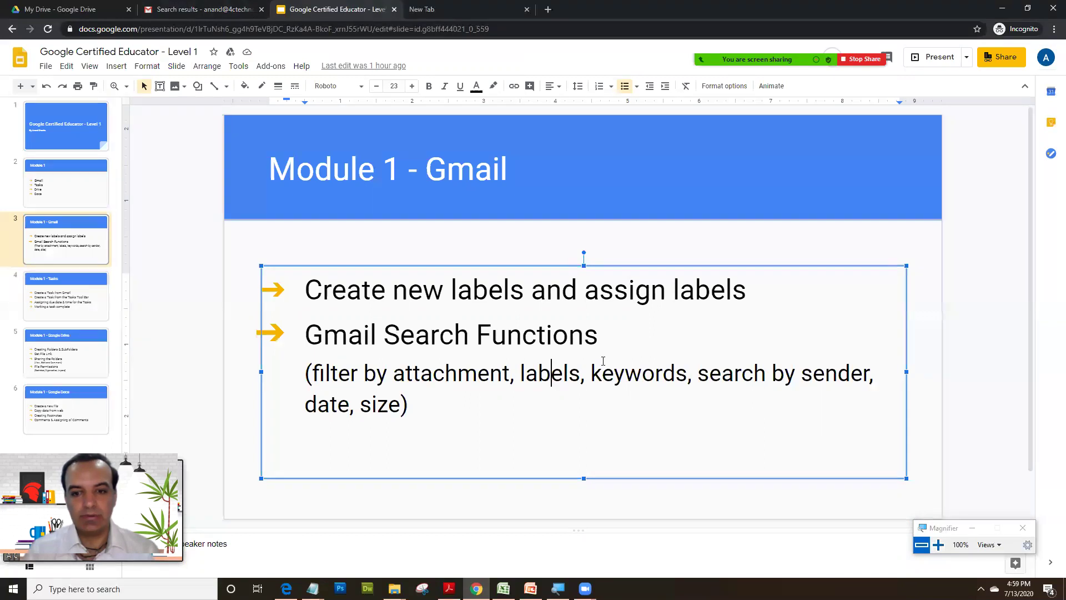
click(625, 373)
click(741, 373)
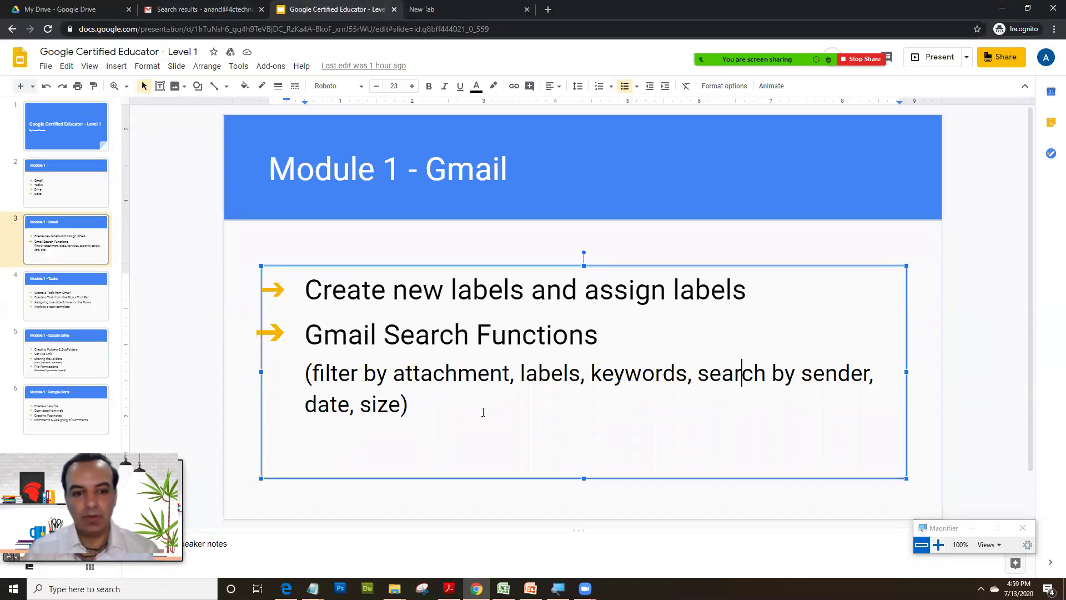
click(337, 405)
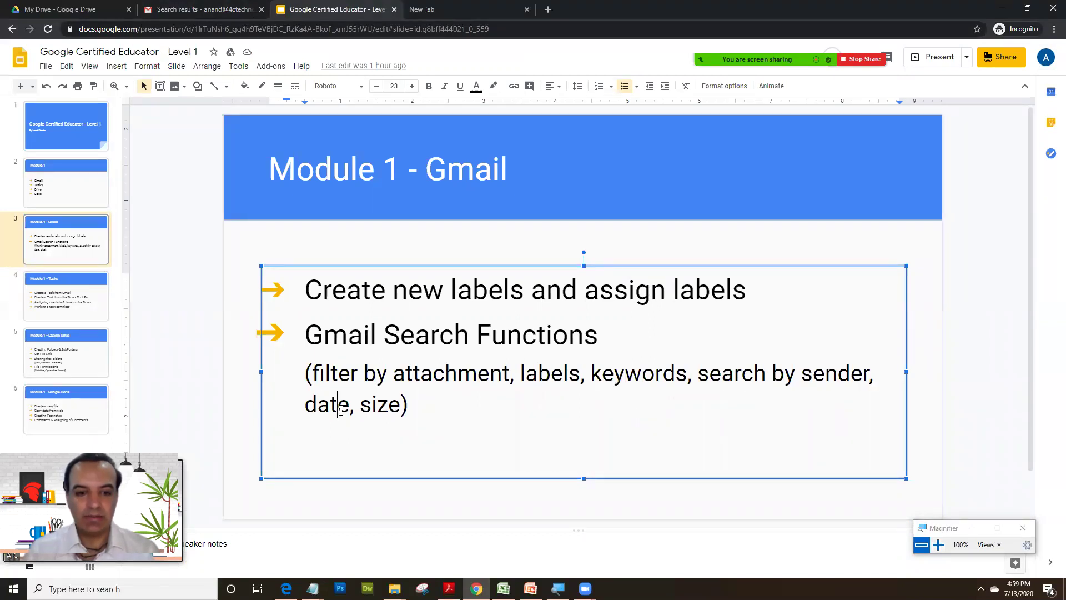
click(400, 404)
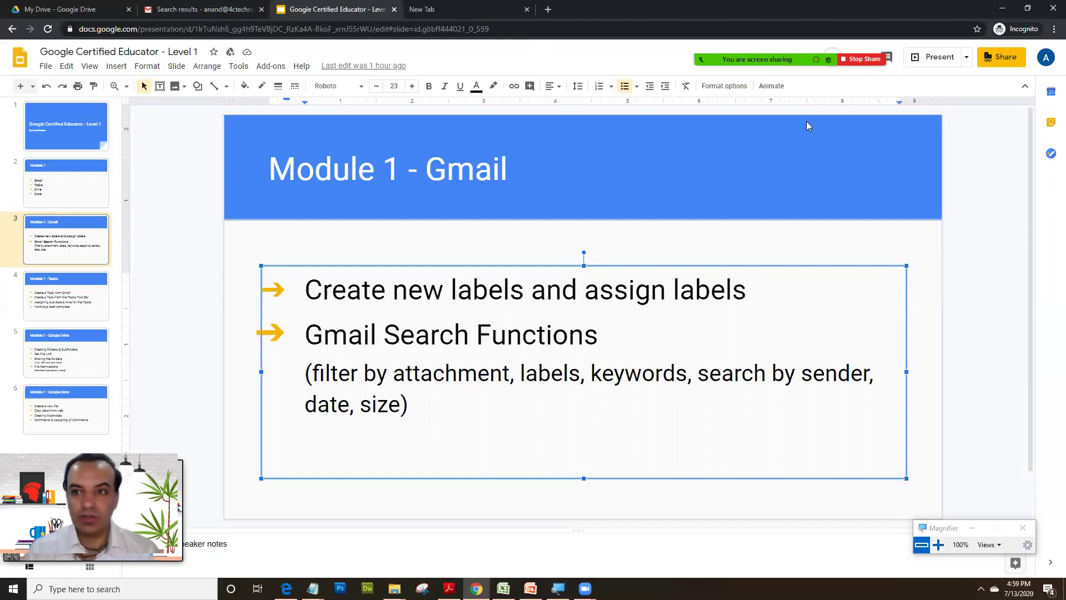